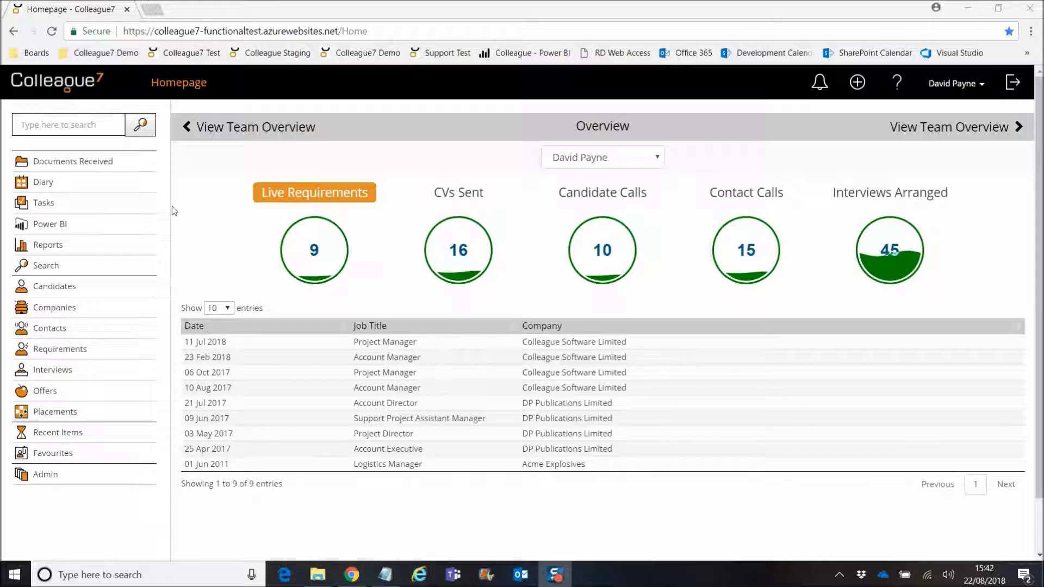
- Quick-search a candidate by surname, open the first listed candidate record, and review its Documents and Personal sections
{"action": "left_click", "coordinate": [76, 125]}
{"action": "left_click", "coordinate": [76, 143]}
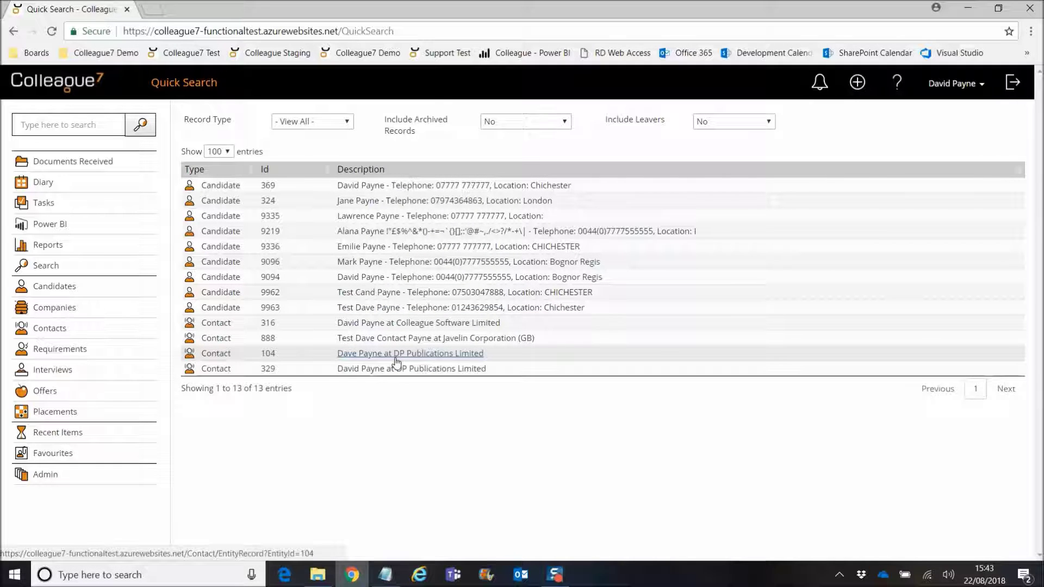
{"action": "left_click", "coordinate": [426, 188]}
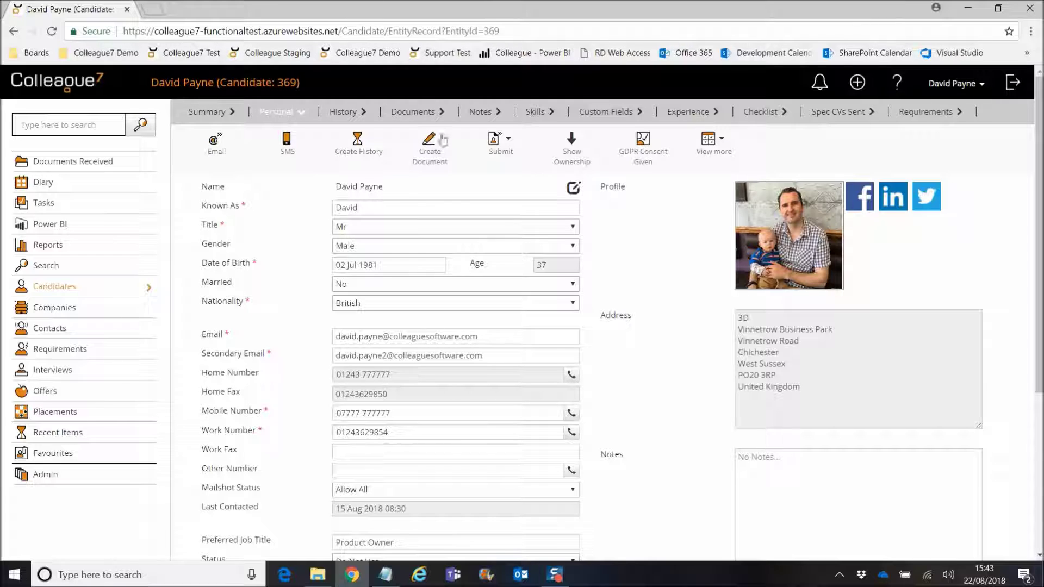
{"action": "left_click", "coordinate": [422, 114]}
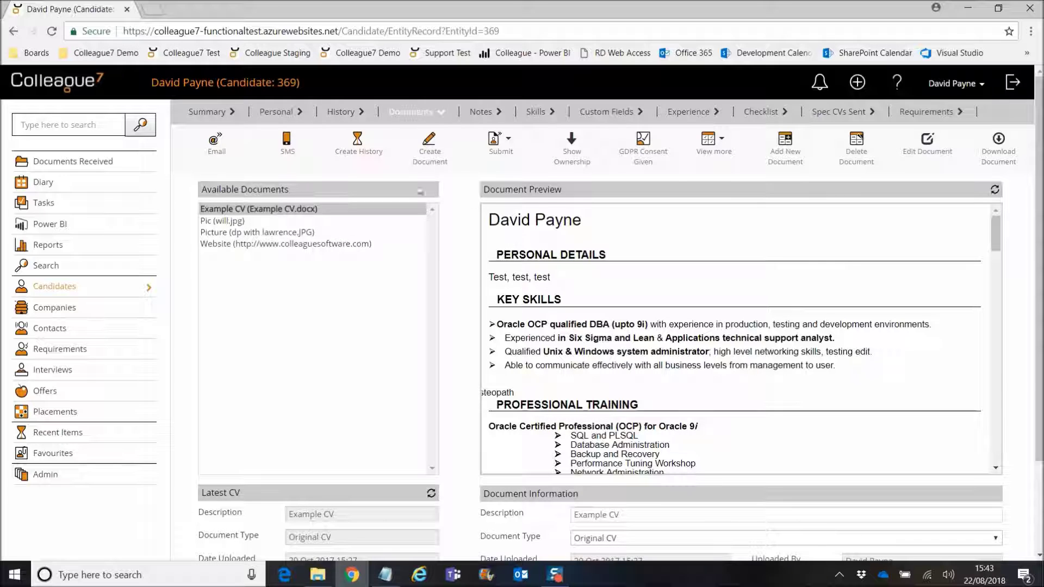
{"action": "left_click", "coordinate": [282, 112]}
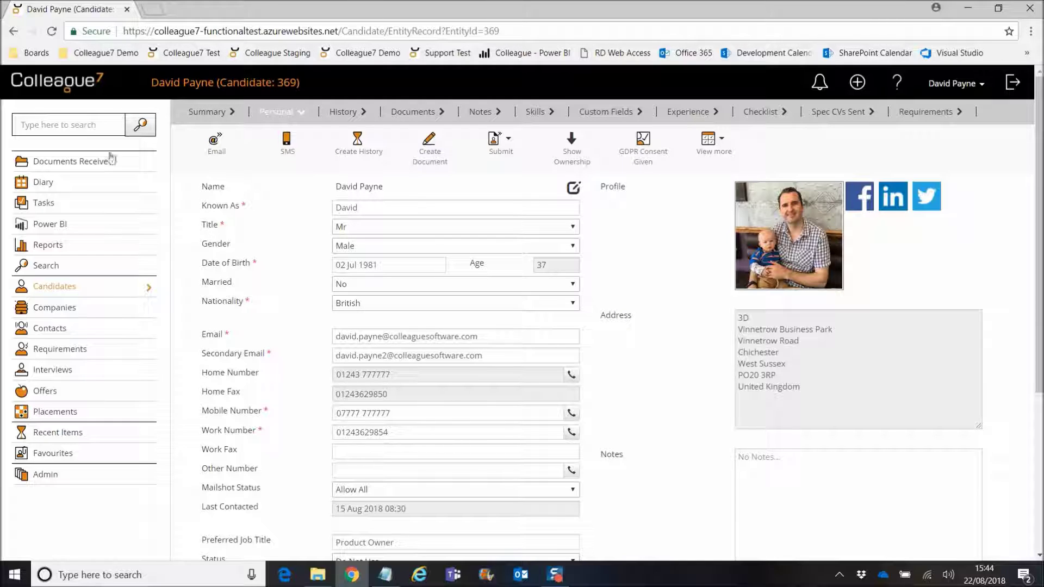
- Quick-search for "colleague" and open the company record for Colleague Software Limited
{"action": "left_click", "coordinate": [69, 125]}
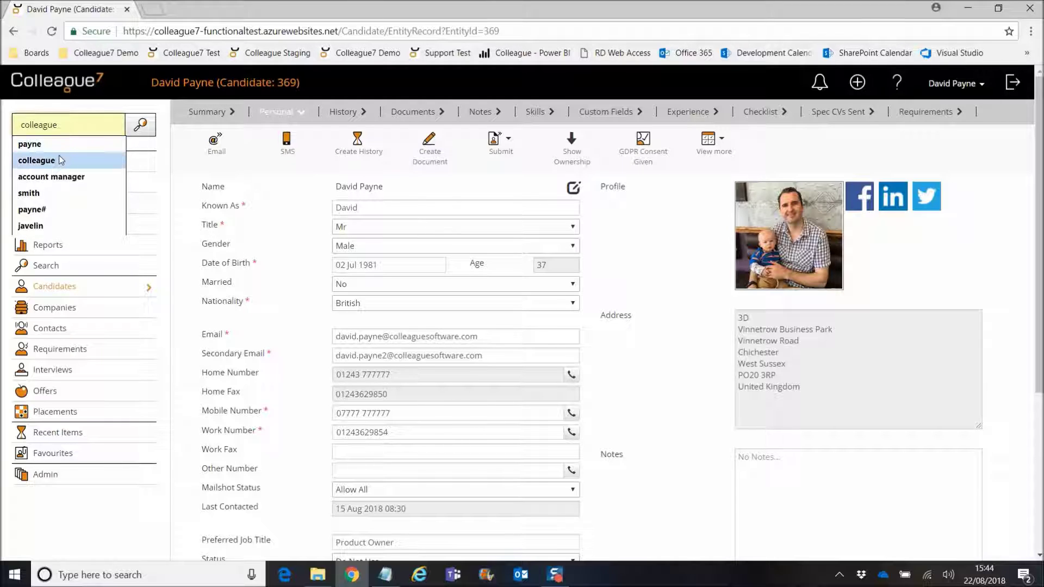
{"action": "left_click", "coordinate": [37, 160]}
{"action": "left_click", "coordinate": [140, 124]}
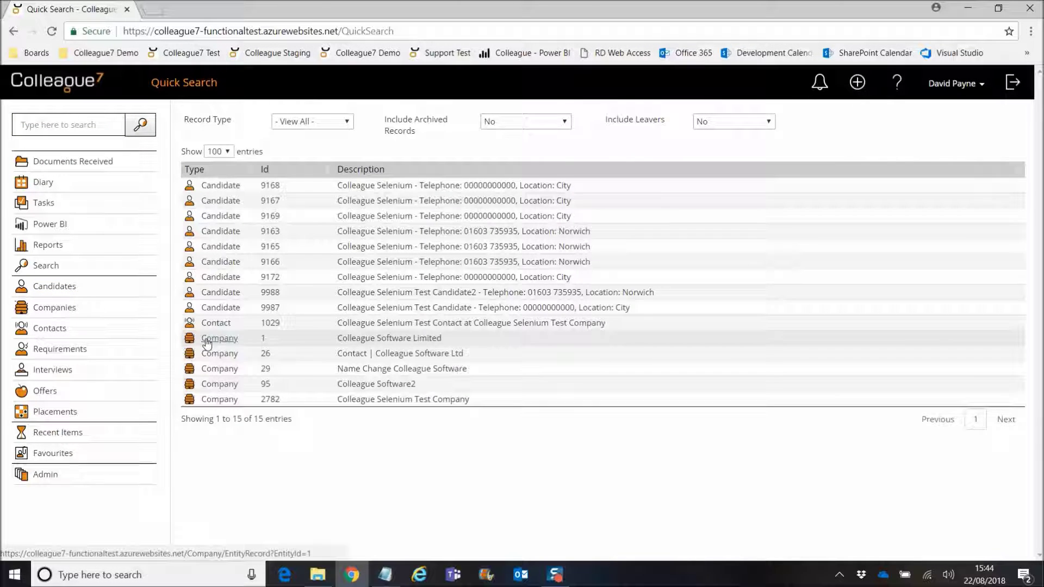
{"action": "left_click", "coordinate": [394, 339]}
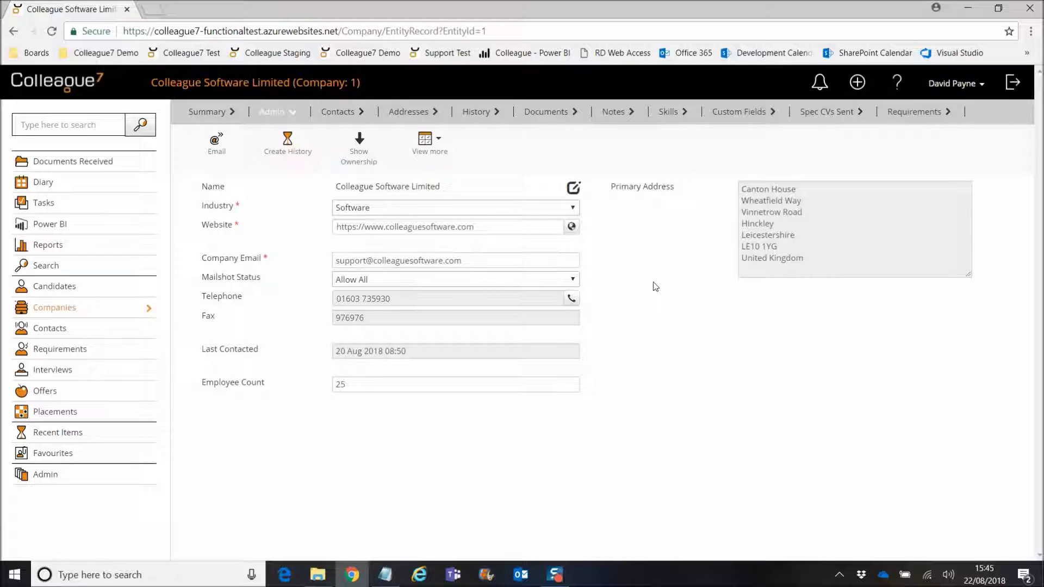
{"action": "double_click", "coordinate": [620, 187]}
{"action": "left_click", "coordinate": [635, 300]}
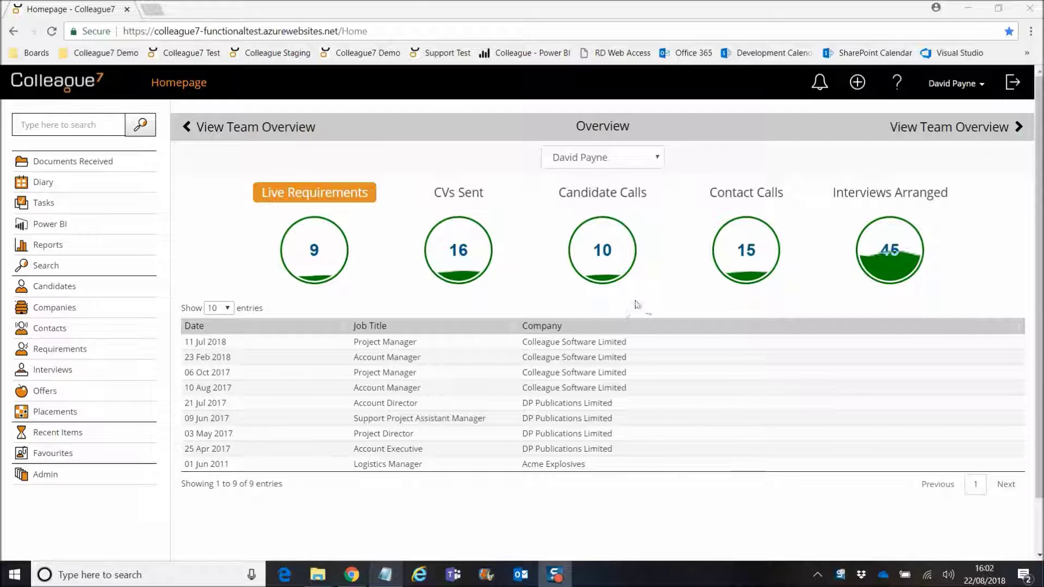
- Open the personal Summary View settings and review the available and selected fields for candidates
{"action": "left_click", "coordinate": [953, 91]}
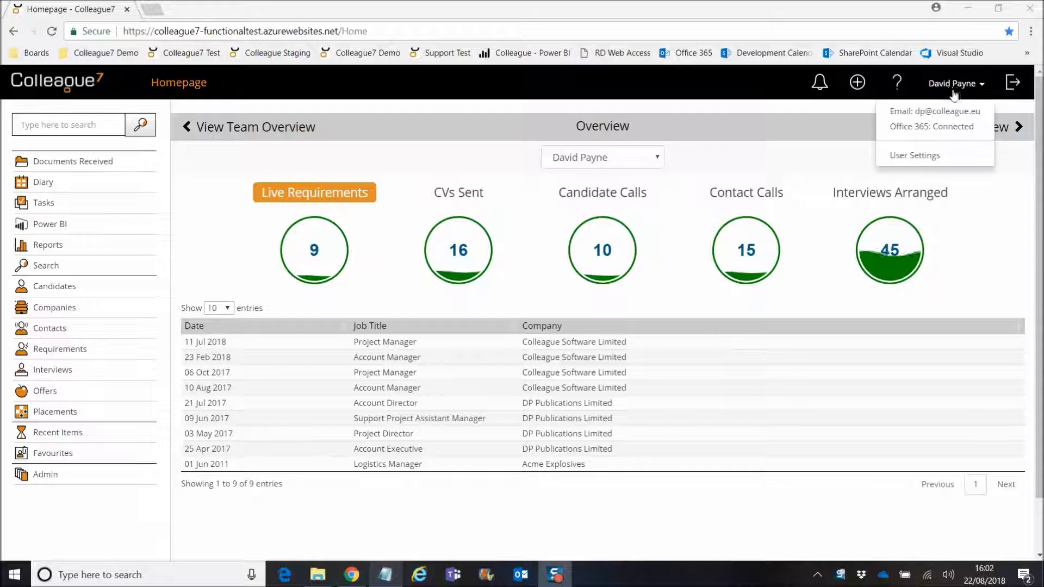
{"action": "left_click", "coordinate": [918, 157]}
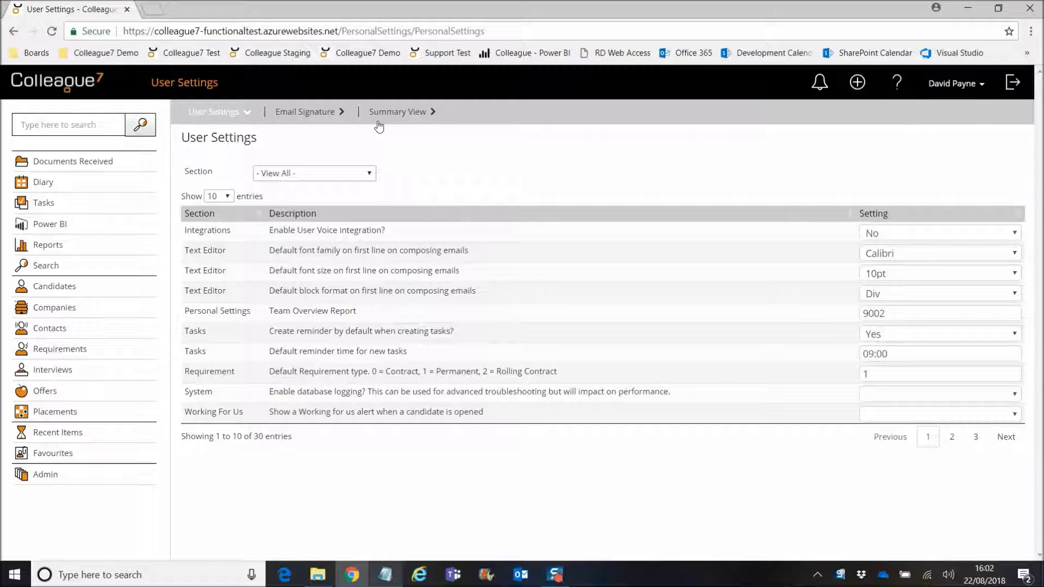
{"action": "left_click", "coordinate": [395, 113]}
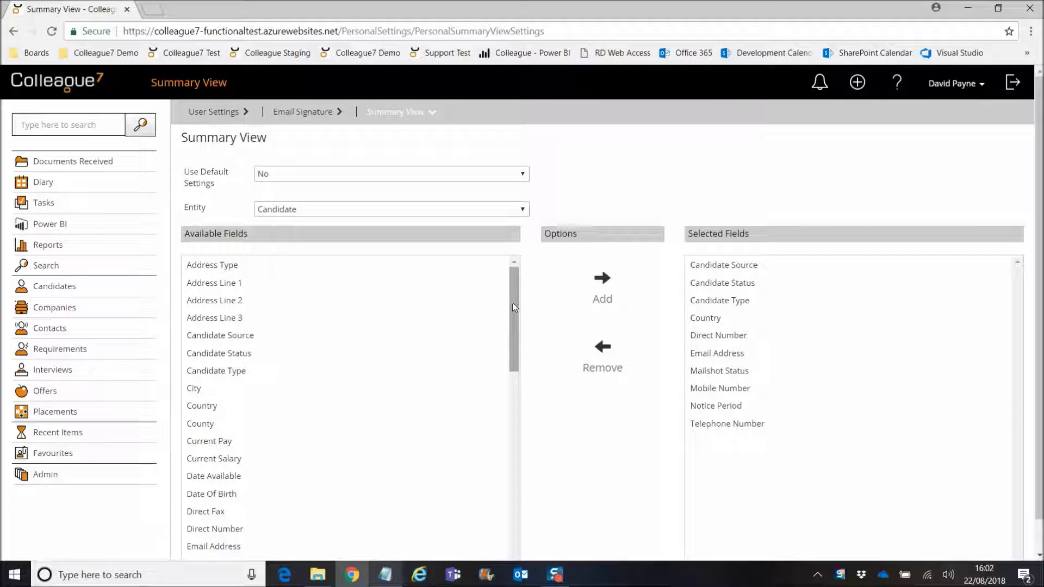
{"action": "scroll", "coordinate": [533, 307], "scroll_direction": "down", "scroll_amount": 1}
{"action": "mouse_move", "coordinate": [513, 278]}
{"action": "left_mouse_down"}
{"action": "mouse_move", "coordinate": [509, 479]}
{"action": "mouse_move", "coordinate": [509, 272]}
{"action": "left_mouse_up"}
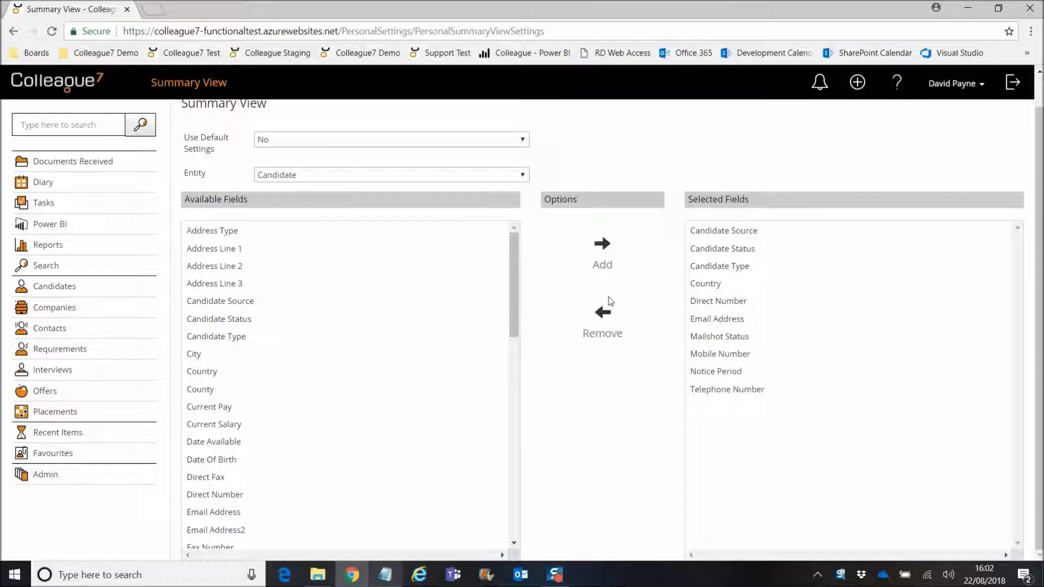
{"action": "scroll", "coordinate": [691, 331], "scroll_direction": "up", "scroll_amount": 1}
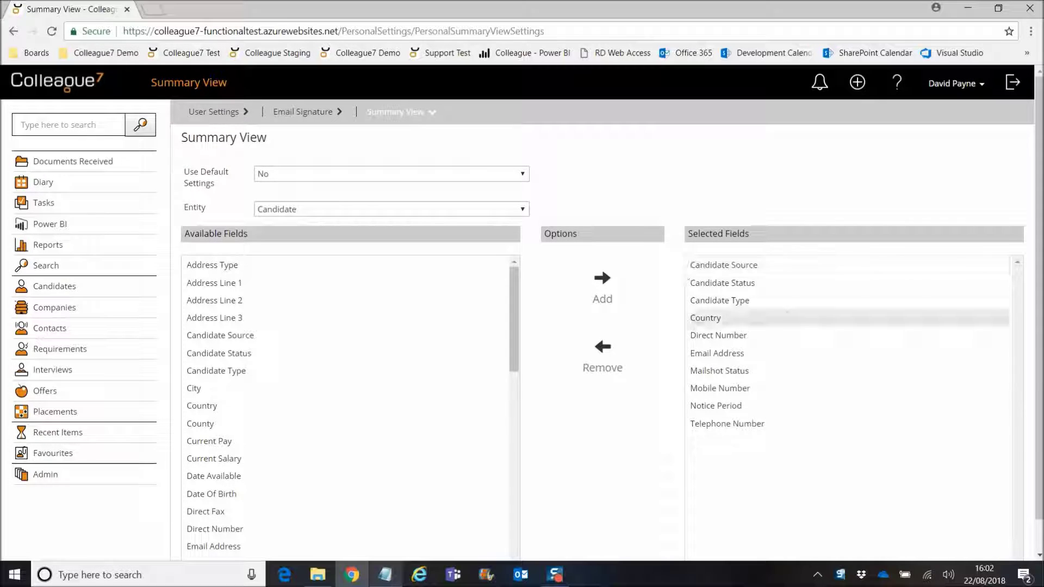
- Review the Entity and Use Default Settings choices, keeping Candidate and No selected
{"action": "left_click", "coordinate": [306, 212]}
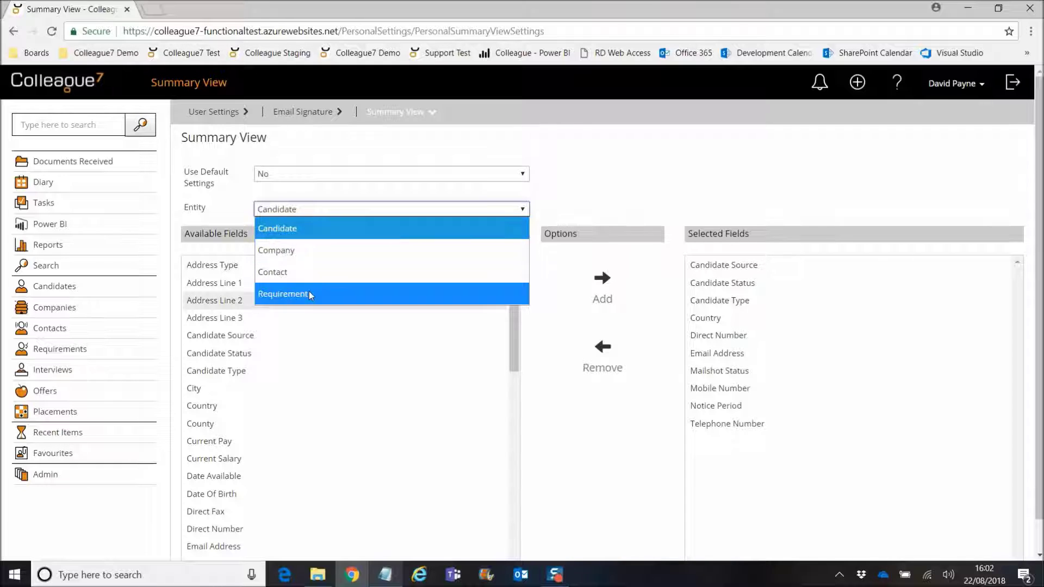
{"action": "left_click", "coordinate": [267, 212]}
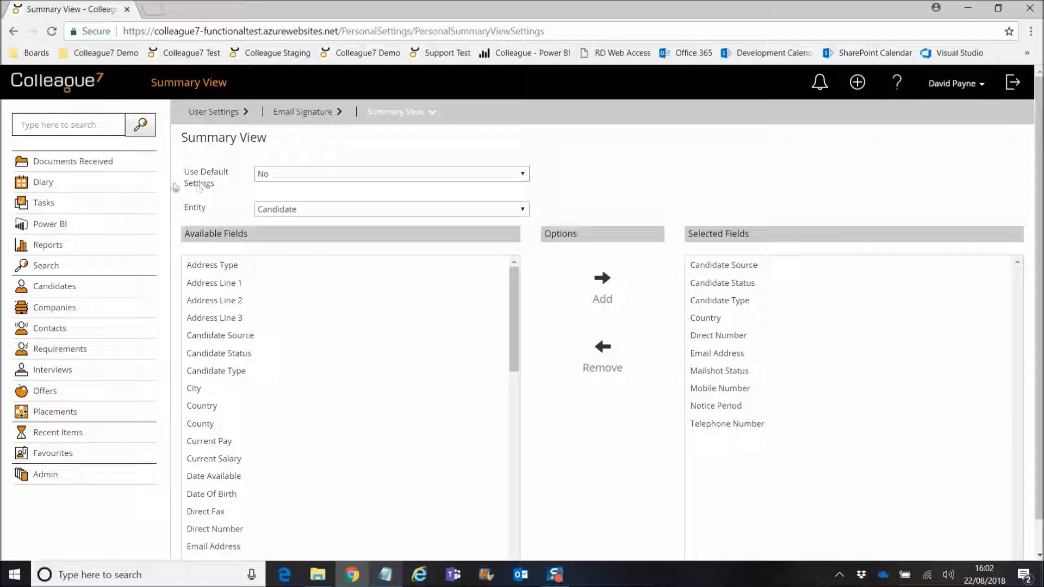
{"action": "left_click", "coordinate": [288, 176]}
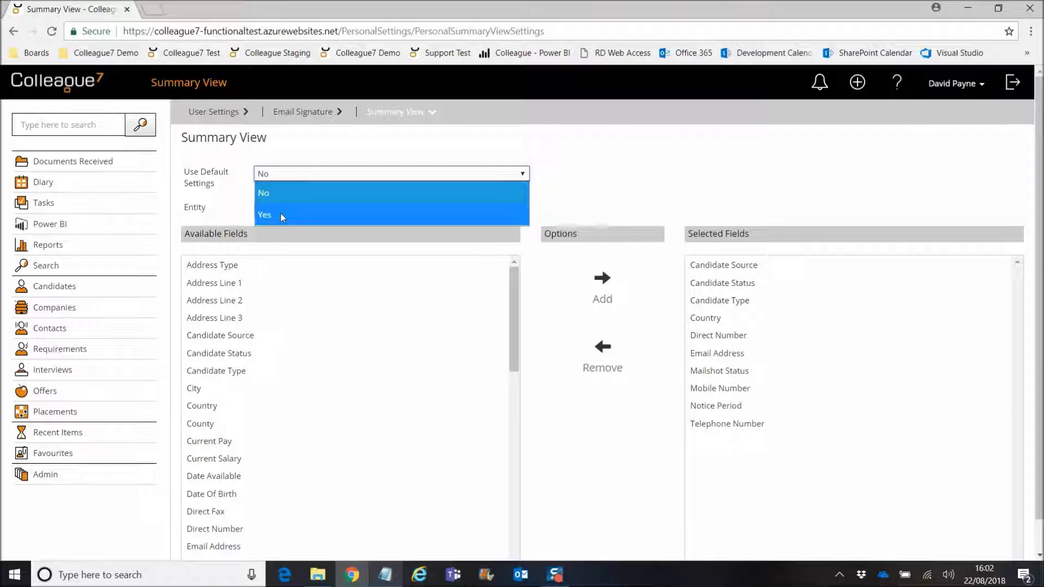
{"action": "left_click", "coordinate": [279, 196]}
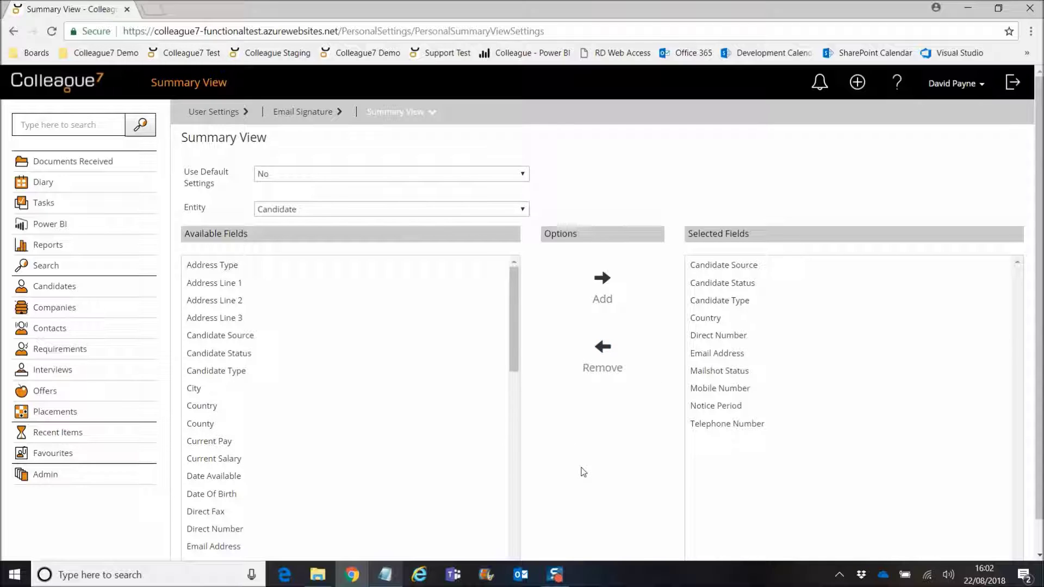
- Review the system-wide Summary View entities and candidate fields in the Admin area, and return to the Admin overview
{"action": "left_click", "coordinate": [48, 475]}
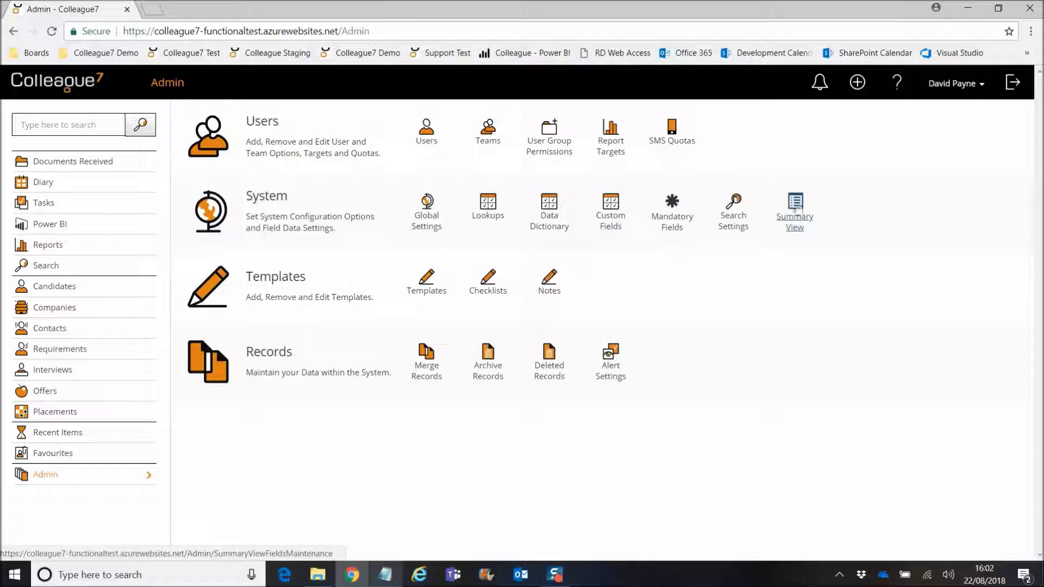
{"action": "left_click", "coordinate": [795, 202]}
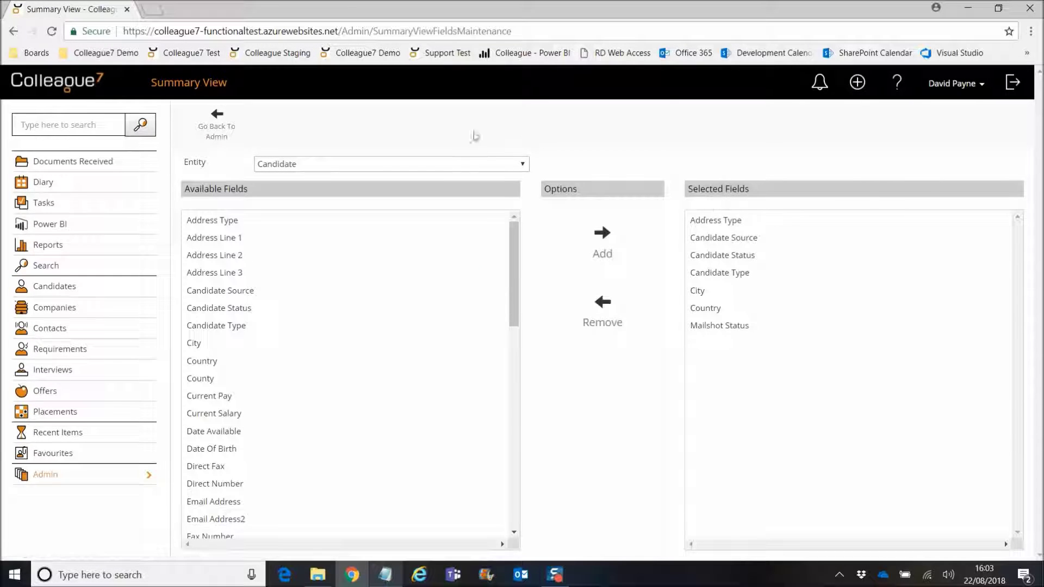
{"action": "left_click", "coordinate": [511, 169]}
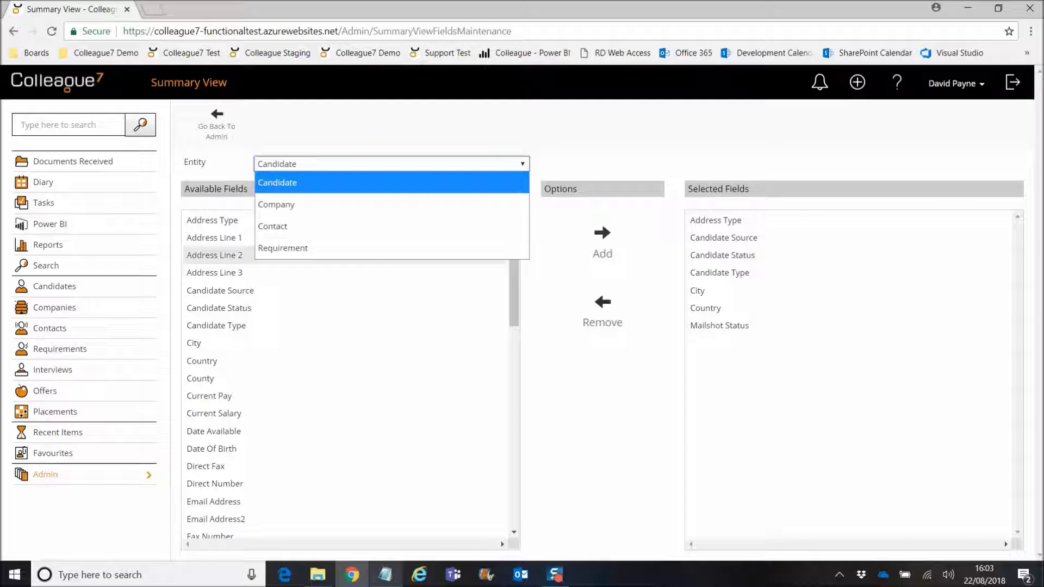
{"action": "left_click", "coordinate": [498, 189]}
{"action": "mouse_move", "coordinate": [515, 246]}
{"action": "left_mouse_down"}
{"action": "mouse_move", "coordinate": [518, 438]}
{"action": "mouse_move", "coordinate": [517, 244]}
{"action": "mouse_move", "coordinate": [530, 233]}
{"action": "left_mouse_up"}
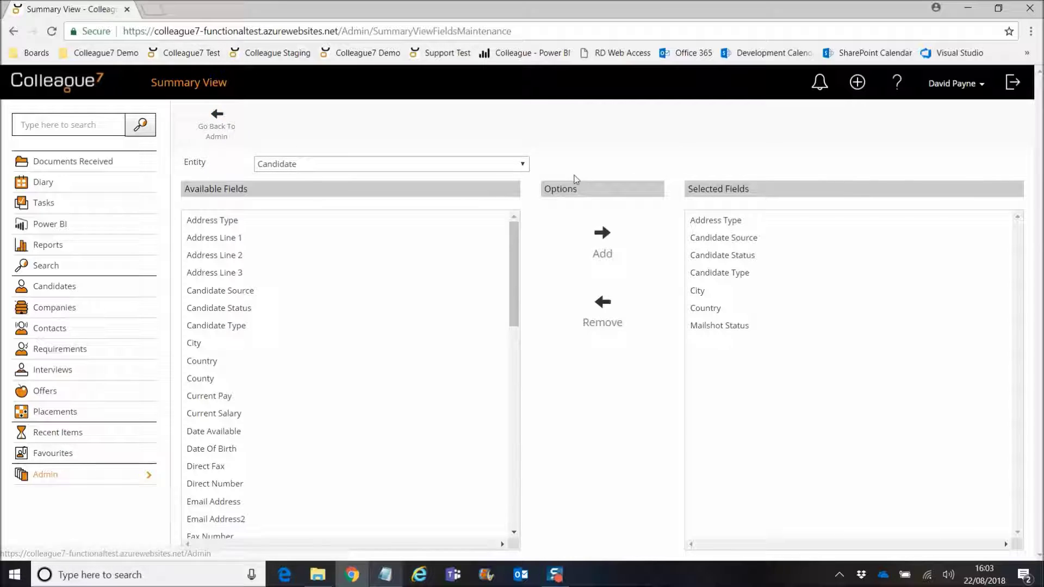
{"action": "left_click", "coordinate": [213, 136]}
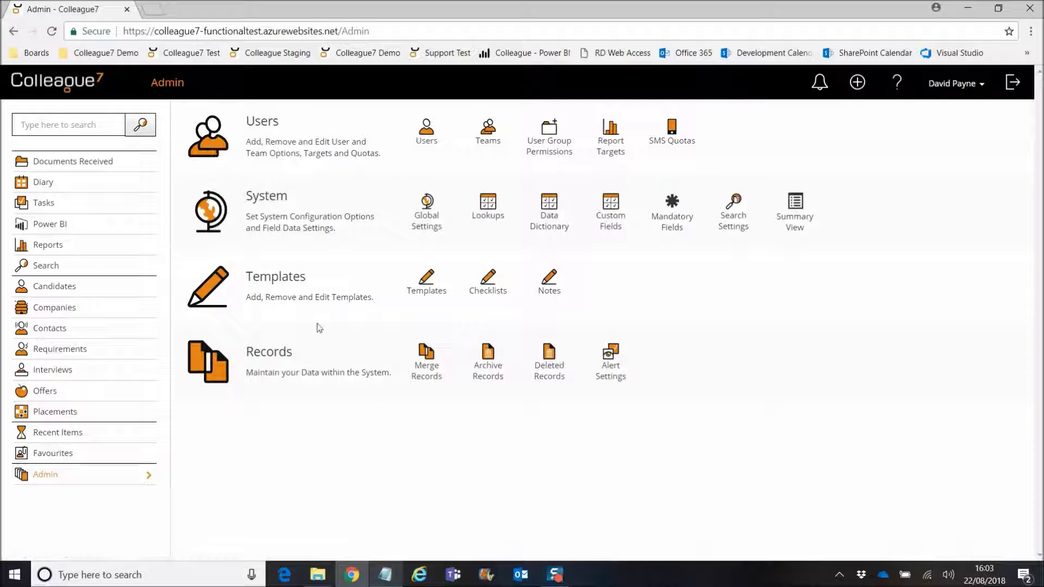
- Run a candidate search with Candidate Status set to Do Not Use and display the matching records
{"action": "left_click", "coordinate": [50, 269]}
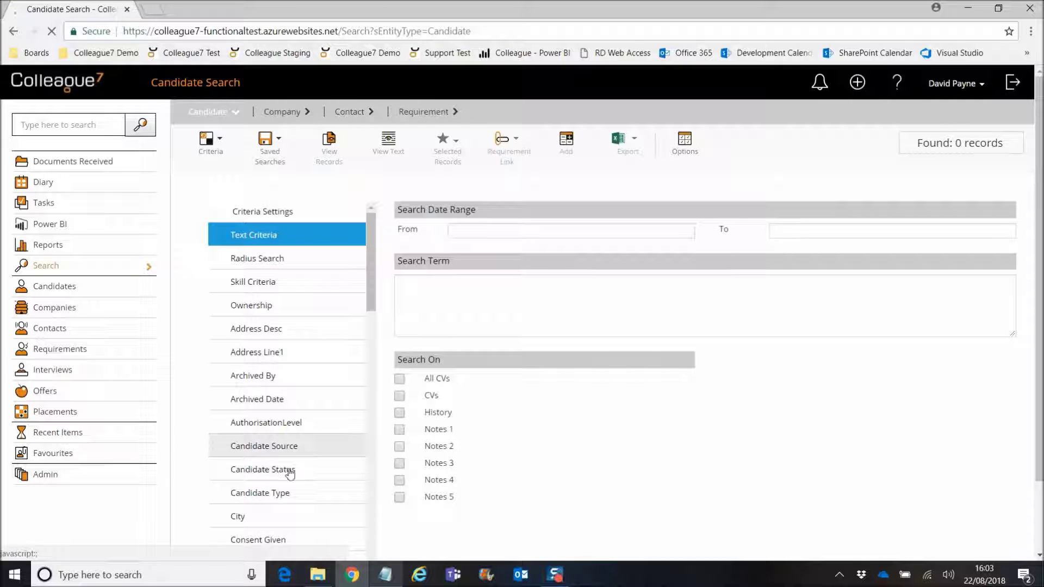
{"action": "left_click", "coordinate": [295, 468]}
{"action": "left_click", "coordinate": [399, 276]}
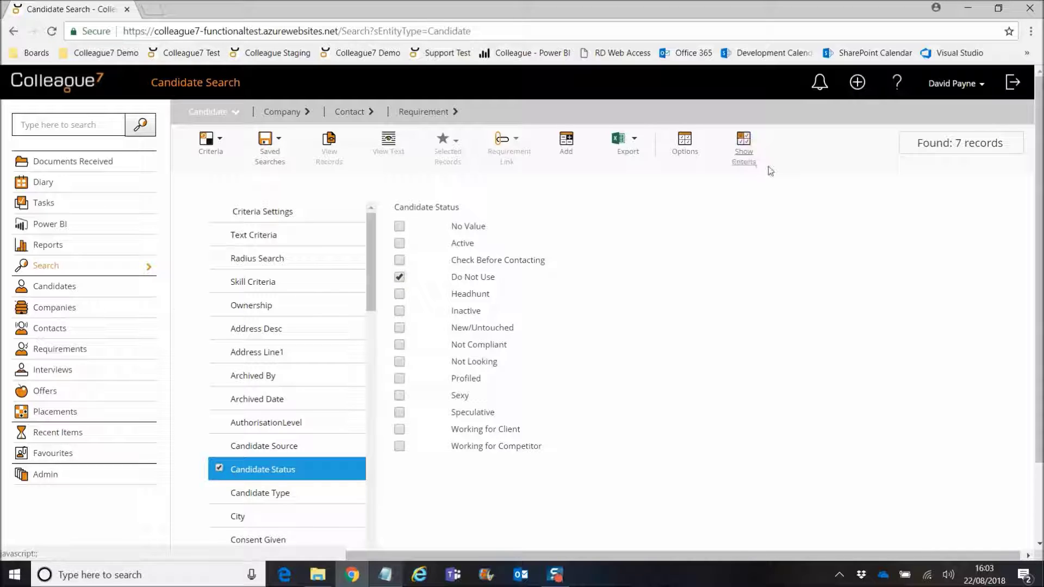
{"action": "left_click", "coordinate": [770, 170]}
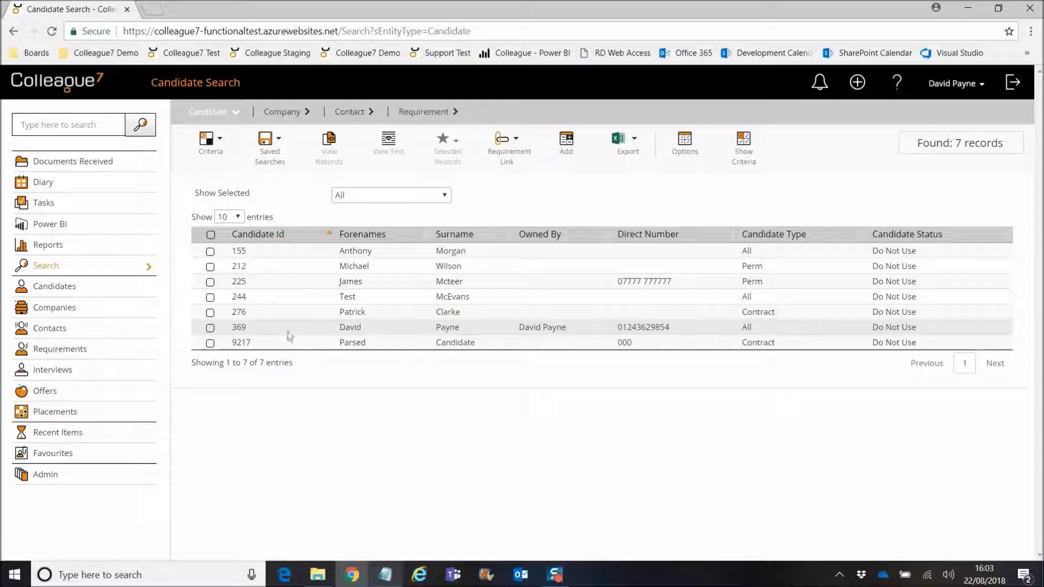
- Select the only candidate with a listed owner, view its details in the Summary View, and close the view
{"action": "left_click", "coordinate": [303, 330]}
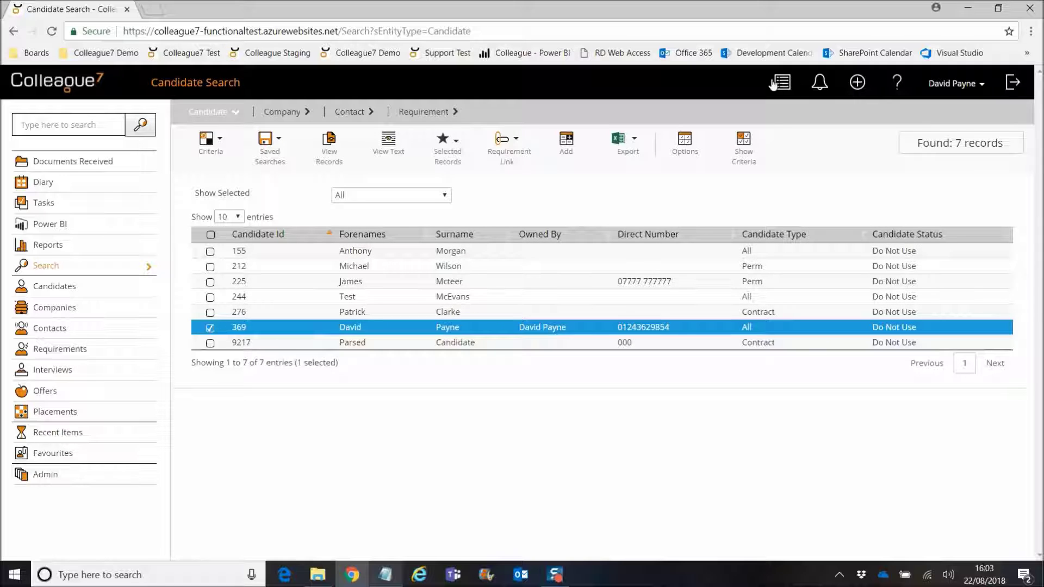
{"action": "left_click", "coordinate": [299, 329]}
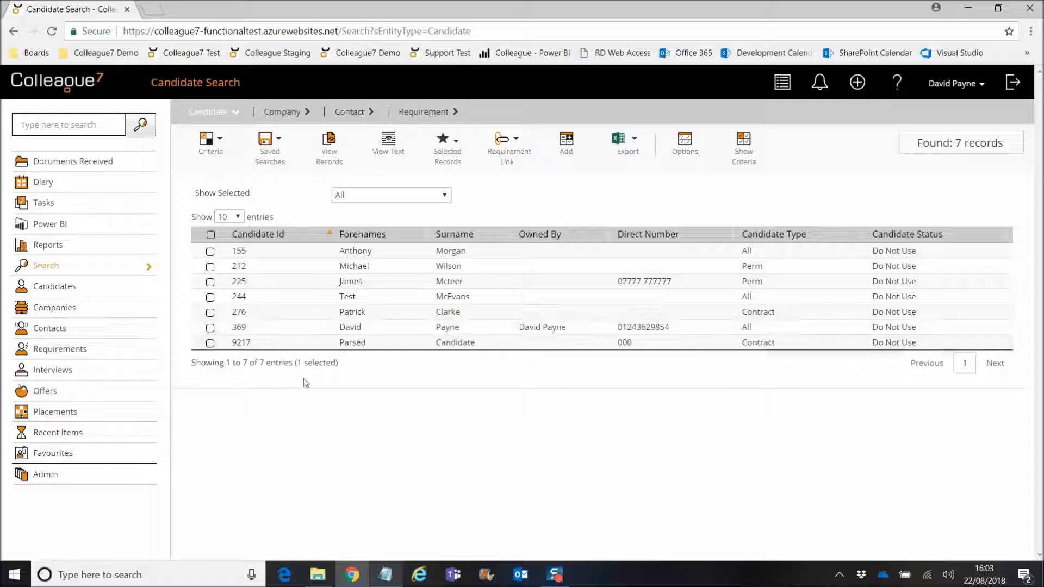
{"action": "left_click", "coordinate": [298, 329]}
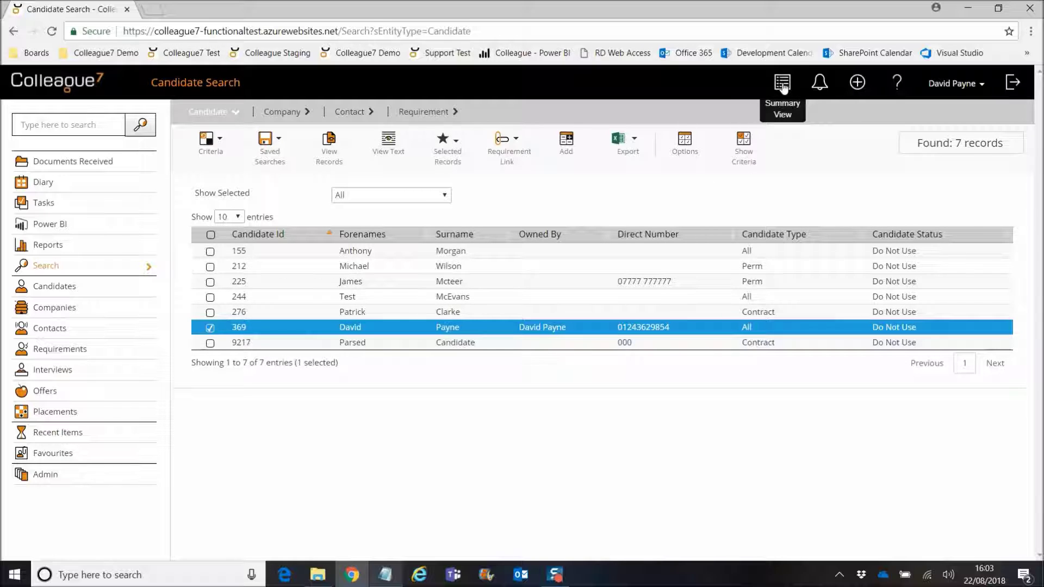
{"action": "left_click", "coordinate": [783, 87]}
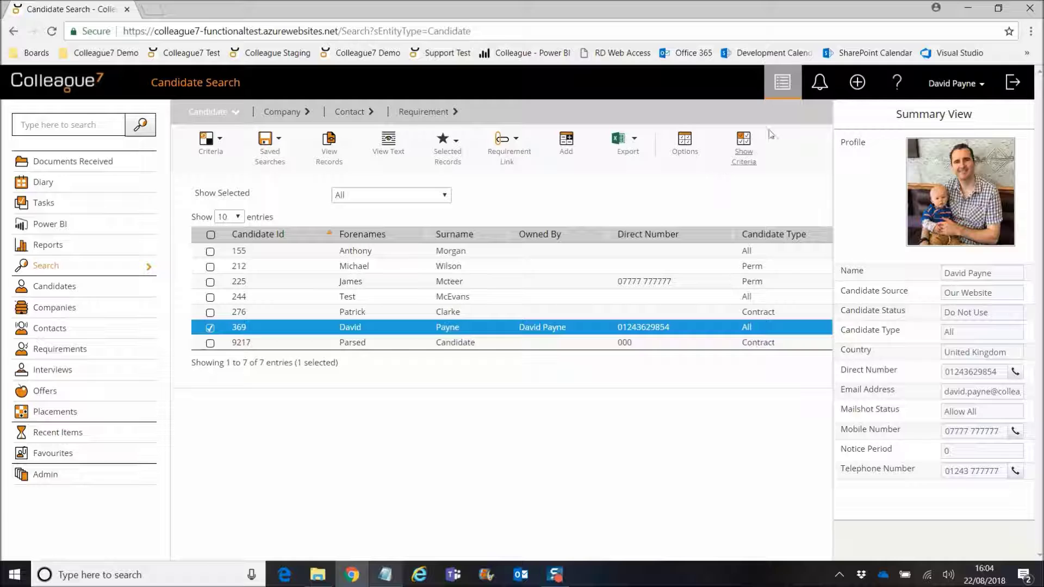
{"action": "left_click", "coordinate": [781, 82]}
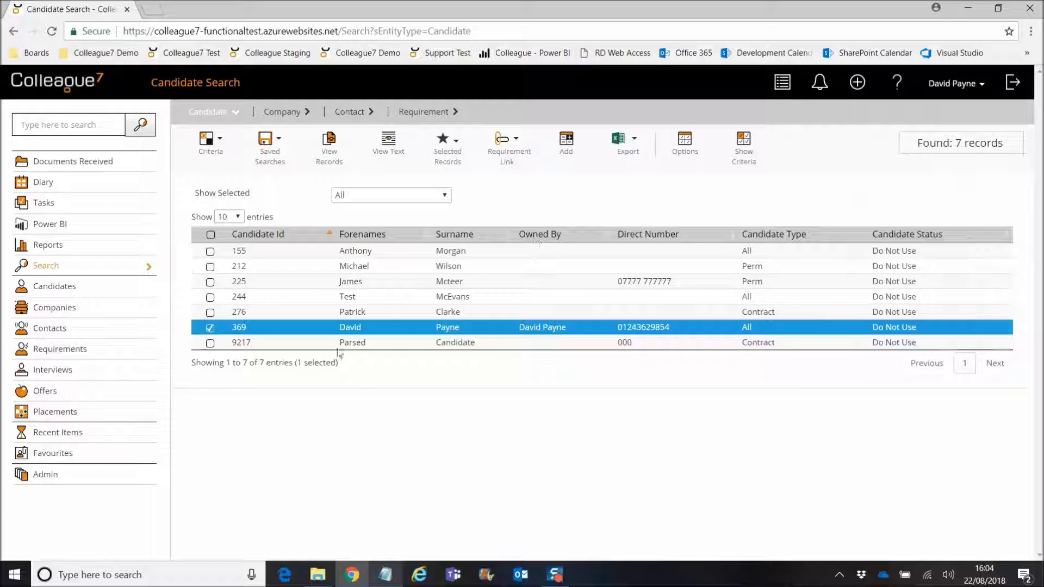
- Add the three candidates listed directly above to the selection and open the Summary View for them
{"action": "left_click", "coordinate": [210, 281]}
{"action": "left_click", "coordinate": [210, 297]}
{"action": "left_click", "coordinate": [210, 313]}
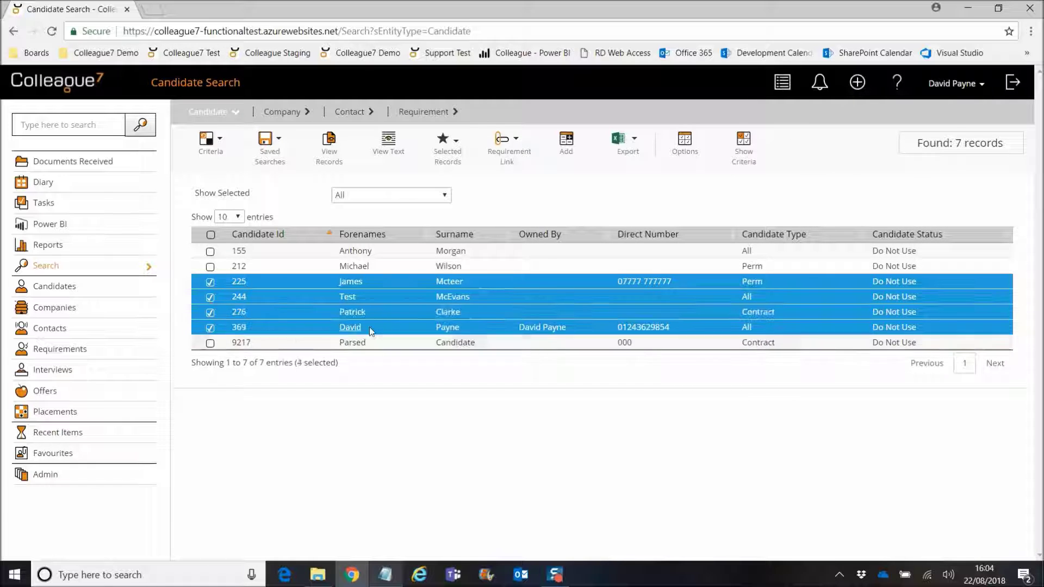
{"action": "left_click", "coordinate": [783, 85]}
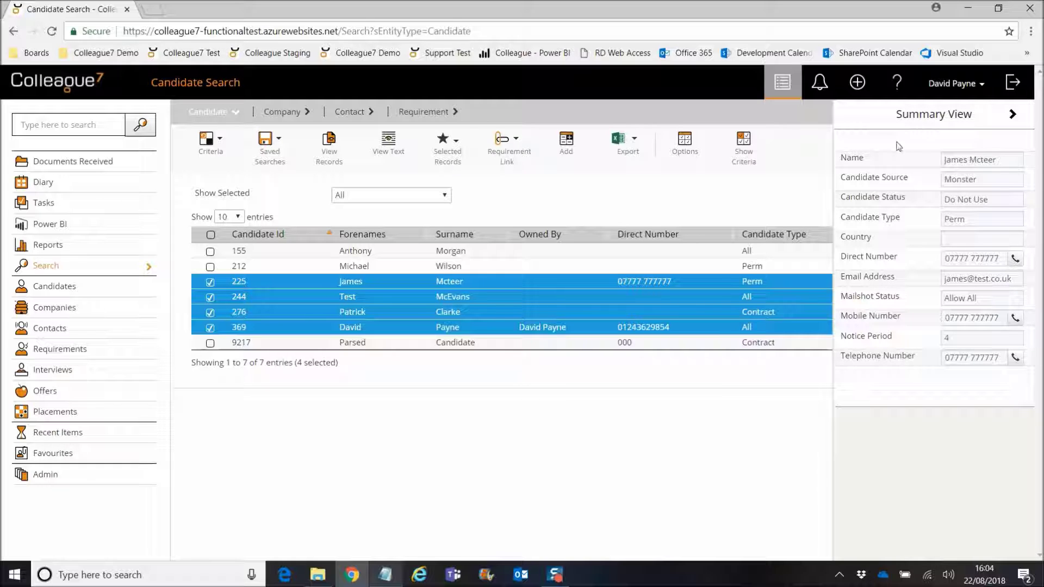
- Browse the selected candidates' summaries forward to the last one and back to the second
{"action": "left_click", "coordinate": [1013, 117]}
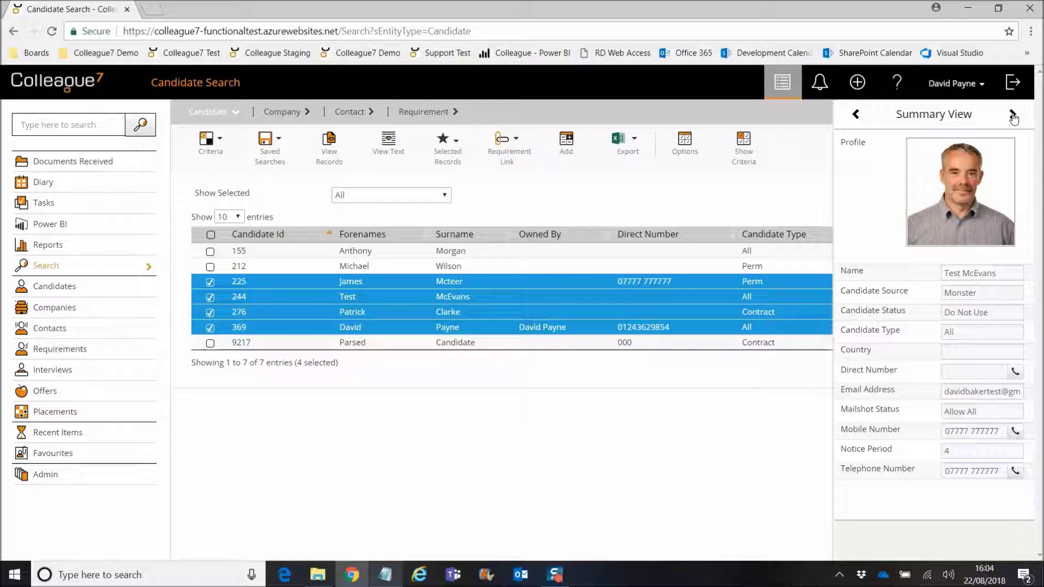
{"action": "left_click", "coordinate": [1012, 116]}
{"action": "left_click", "coordinate": [1012, 115]}
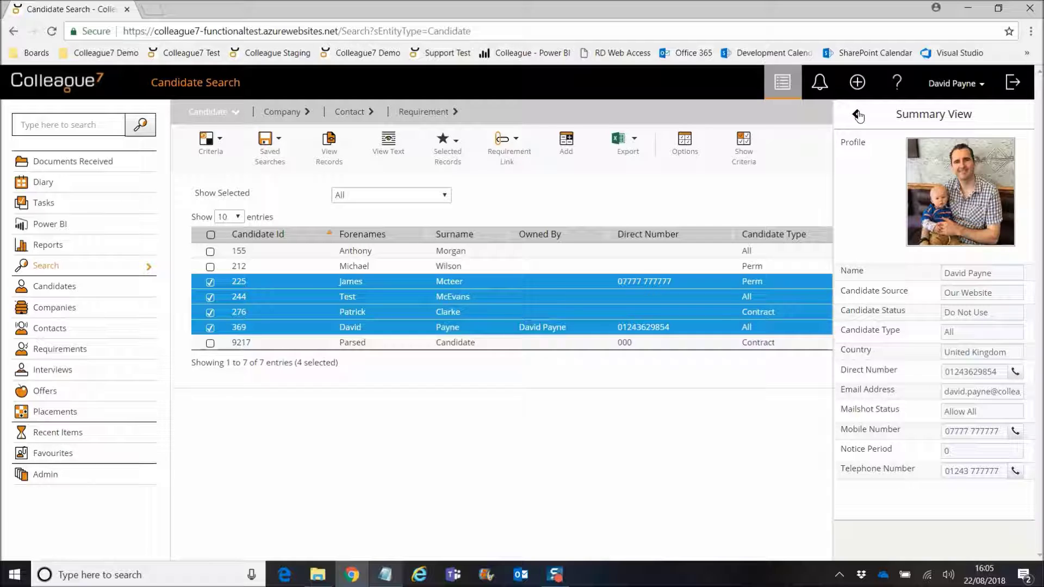
{"action": "left_click", "coordinate": [856, 115]}
{"action": "left_click", "coordinate": [855, 115]}
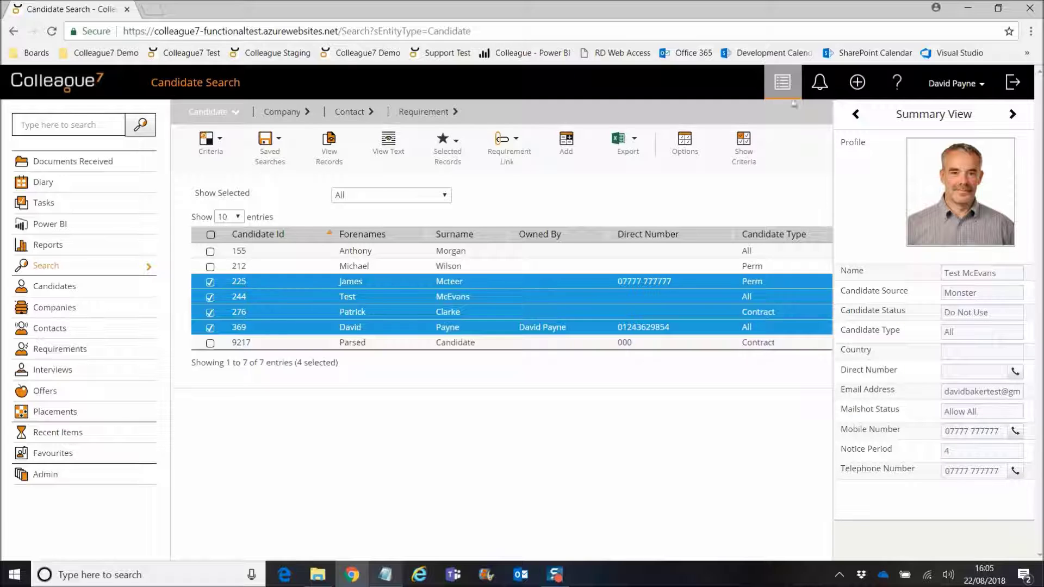
- Toggle the Summary View for the four selected candidates and leave it closed
{"action": "left_click", "coordinate": [781, 82]}
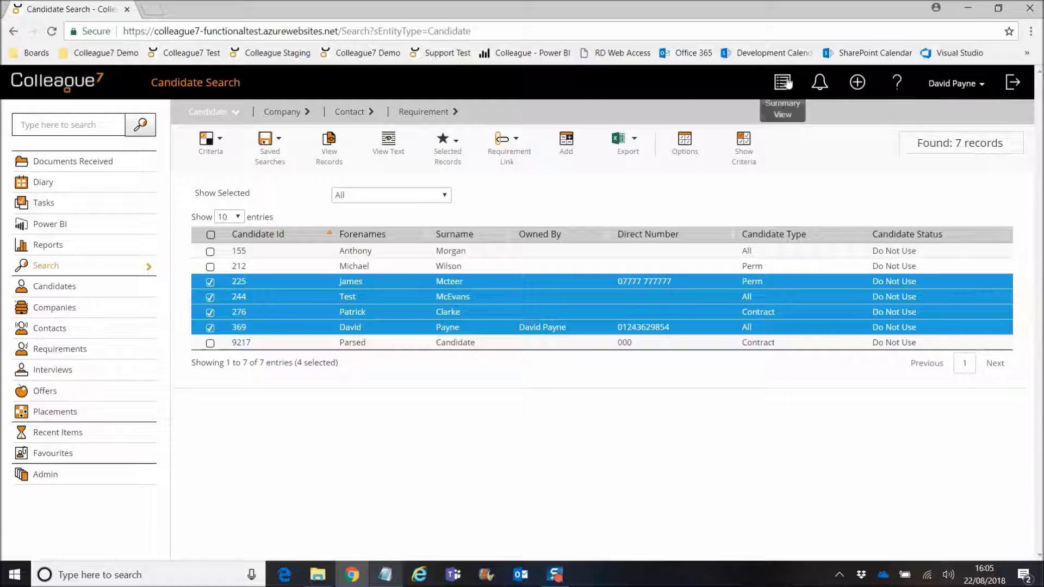
{"action": "left_click", "coordinate": [782, 82]}
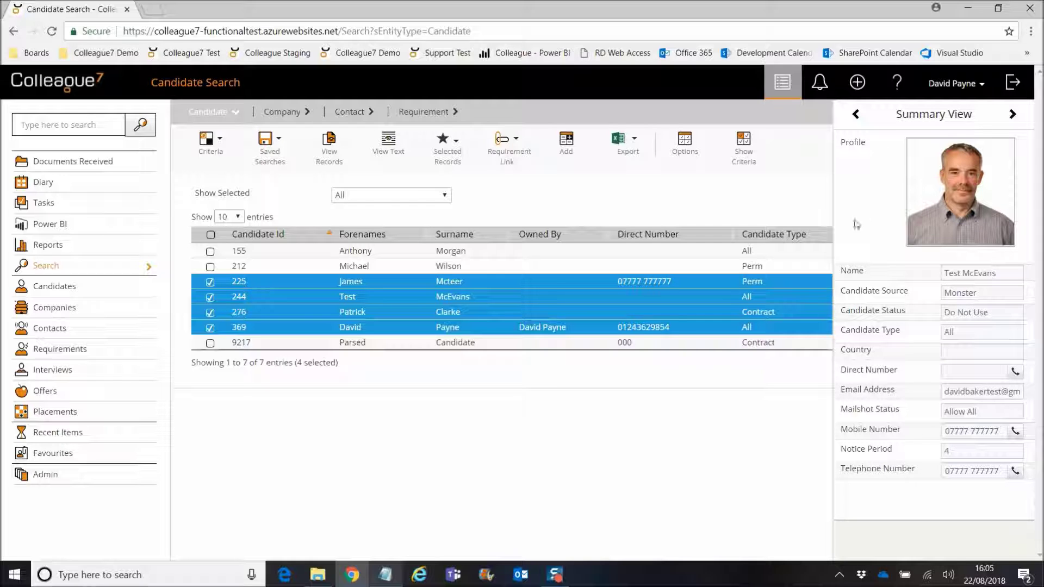
{"action": "left_click", "coordinate": [782, 89]}
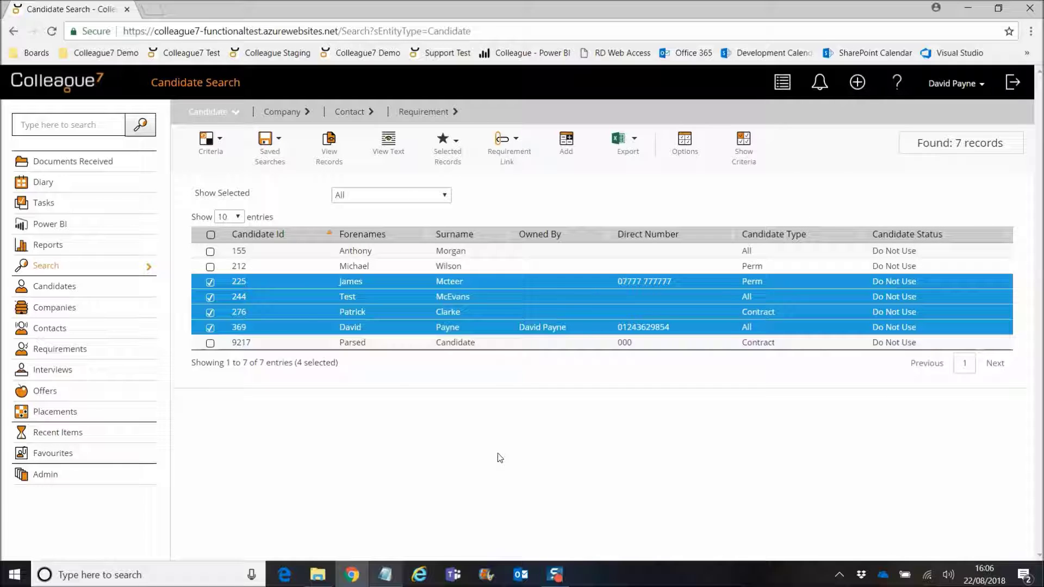
{"action": "left_click", "coordinate": [783, 82]}
- Select all candidates in the search results and clear the selection
{"action": "left_click", "coordinate": [211, 234]}
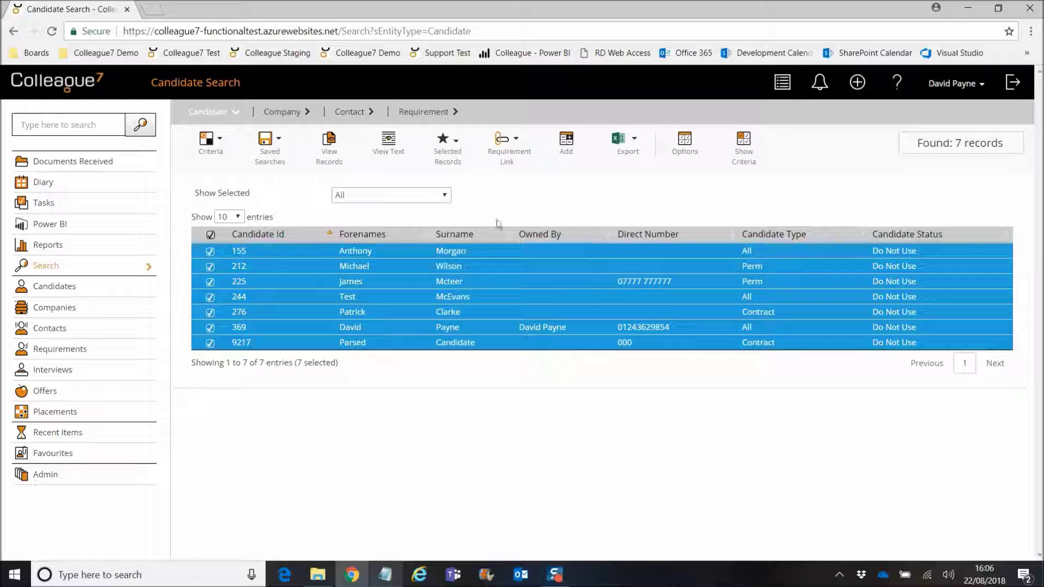
{"action": "left_click", "coordinate": [210, 235]}
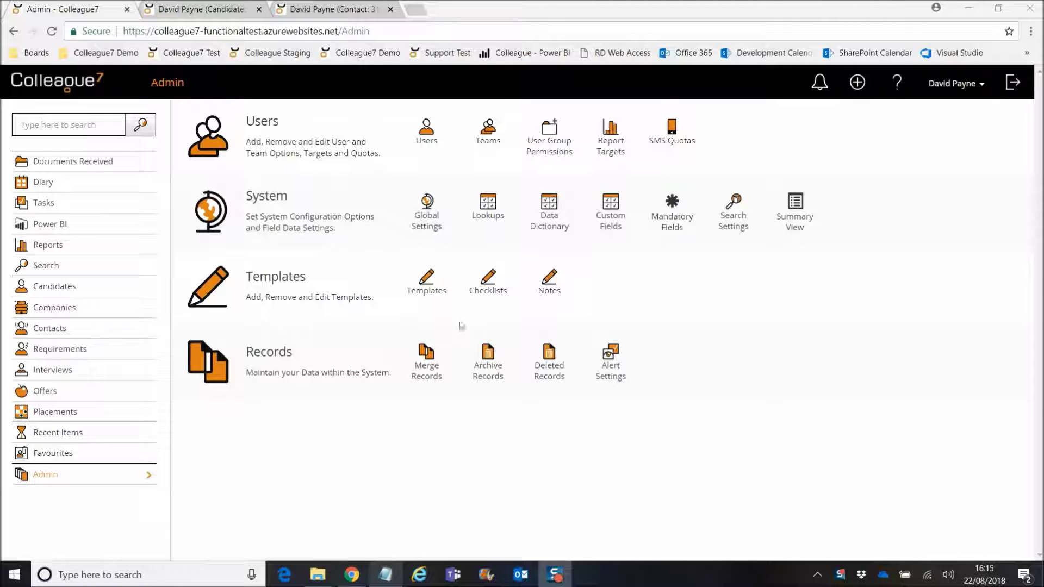
- Filter the Global Settings to the Candidate section and inspect the option that assigns the current user as owner of new candidates
{"action": "left_click", "coordinate": [420, 231]}
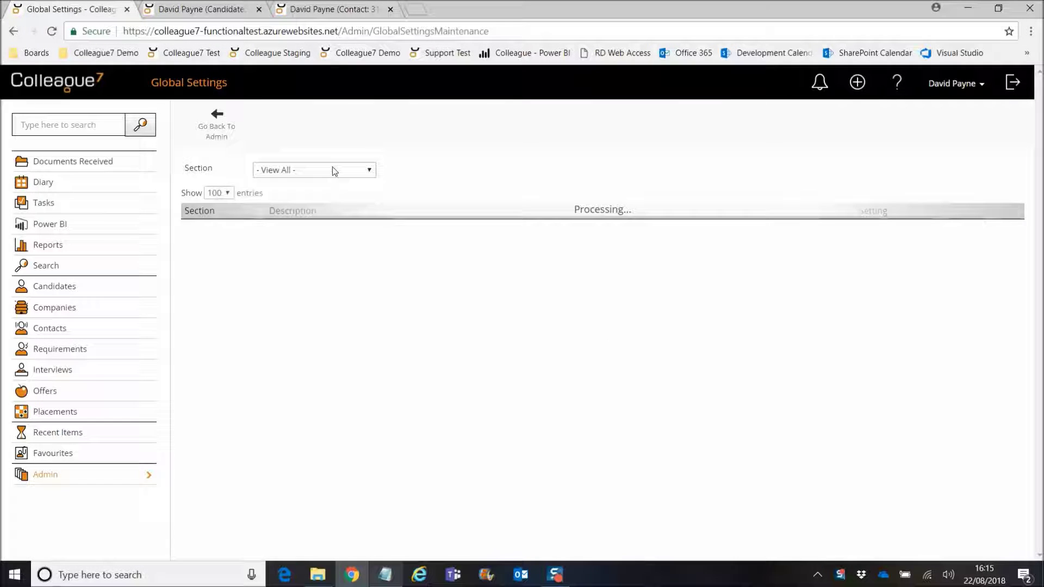
{"action": "left_click", "coordinate": [334, 172]}
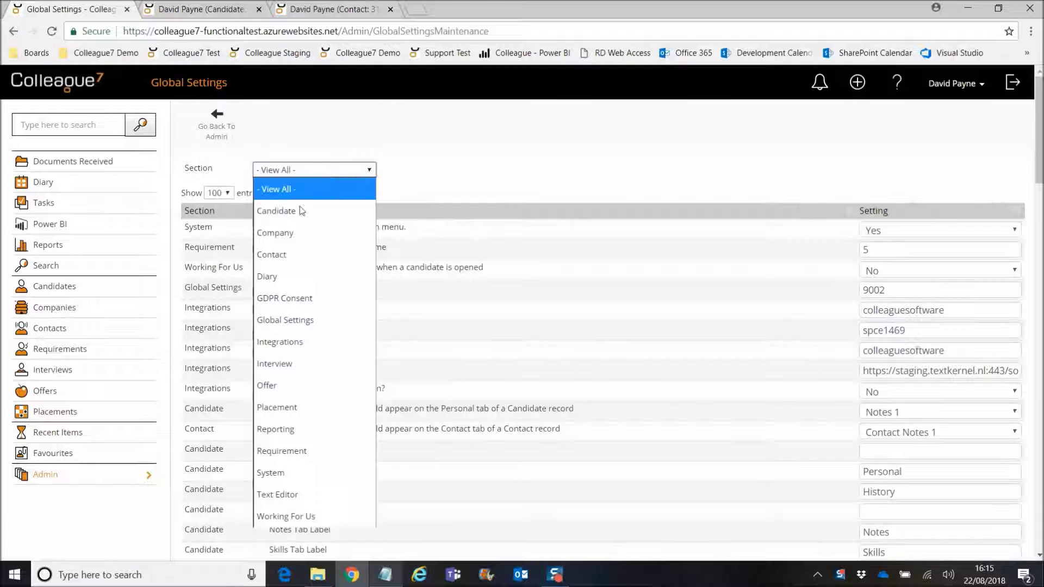
{"action": "left_click", "coordinate": [302, 210]}
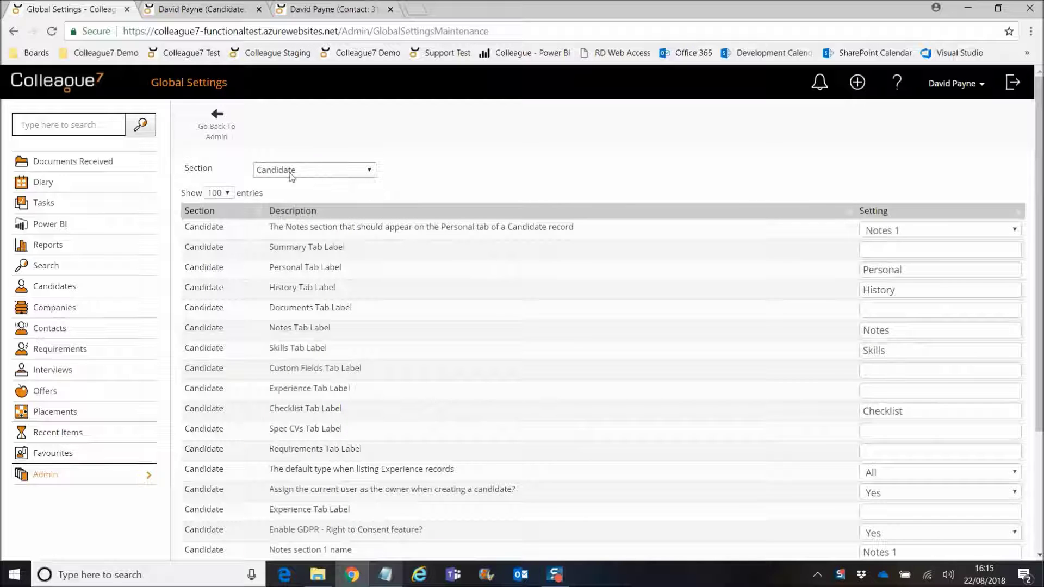
{"action": "scroll", "coordinate": [432, 455], "scroll_direction": "down", "scroll_amount": 1}
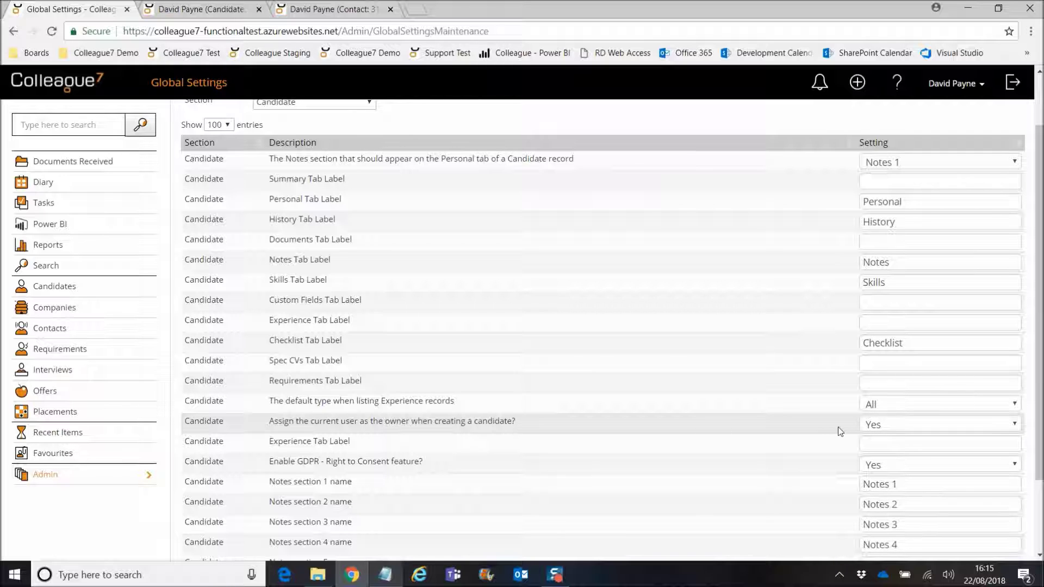
{"action": "left_click", "coordinate": [878, 425]}
{"action": "left_click", "coordinate": [877, 429]}
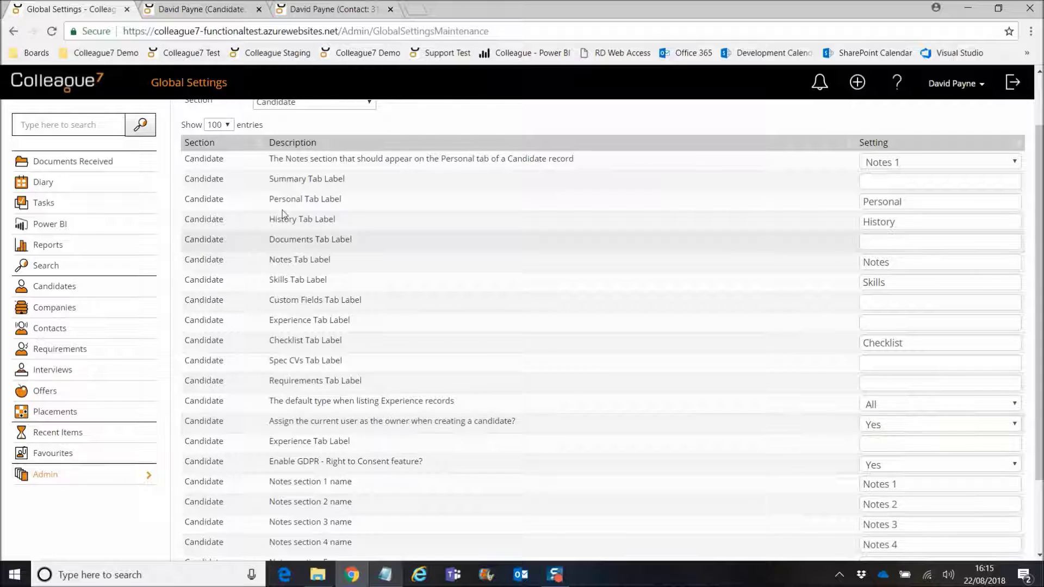
- Review the Global Settings for the Company and Contact sections and return to the Admin overview
{"action": "scroll", "coordinate": [366, 249], "scroll_direction": "up", "scroll_amount": 1}
{"action": "left_click", "coordinate": [327, 171]}
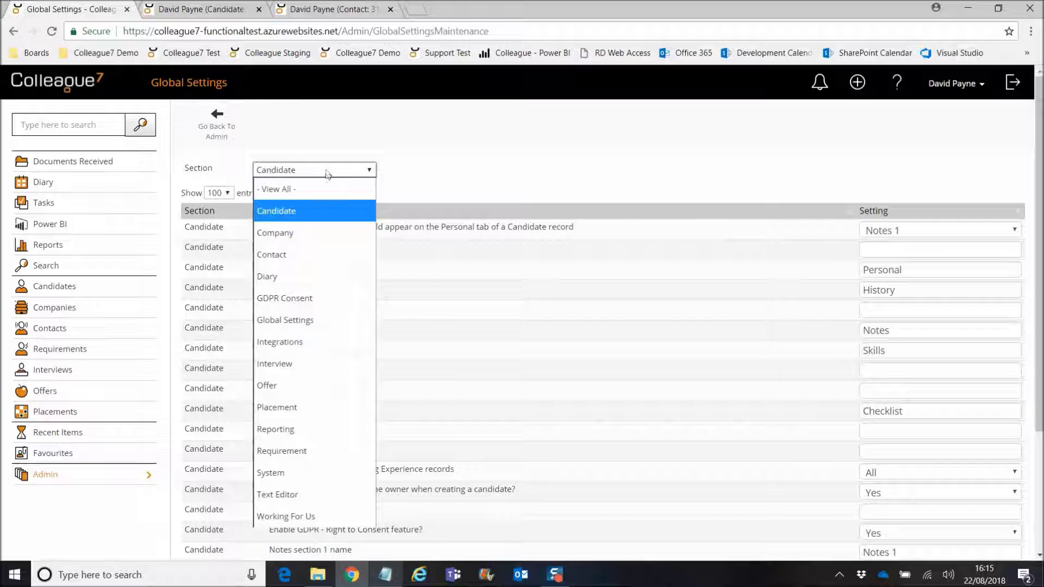
{"action": "left_click", "coordinate": [316, 234]}
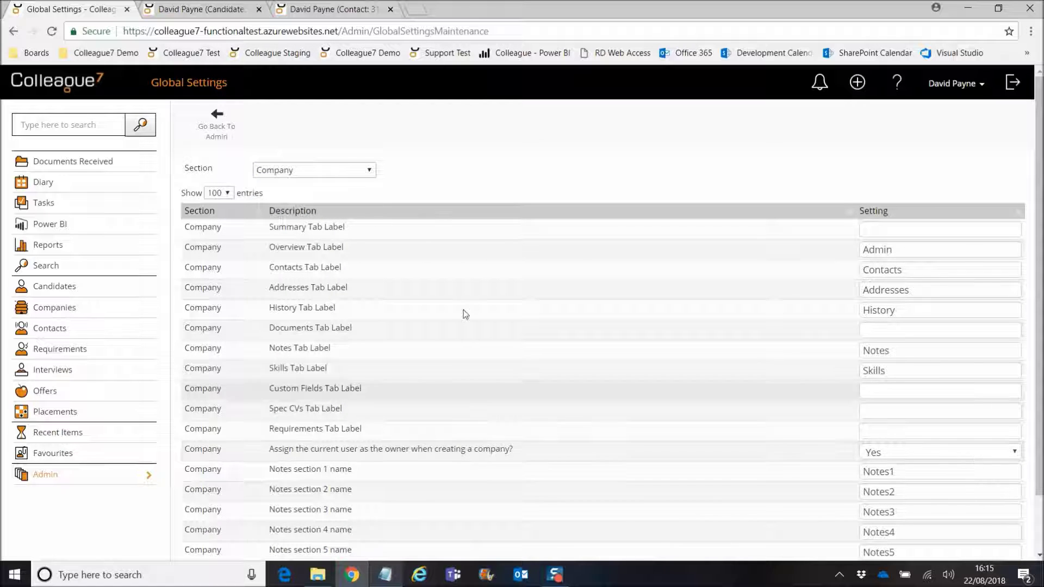
{"action": "left_click", "coordinate": [326, 170]}
{"action": "left_click", "coordinate": [300, 253]}
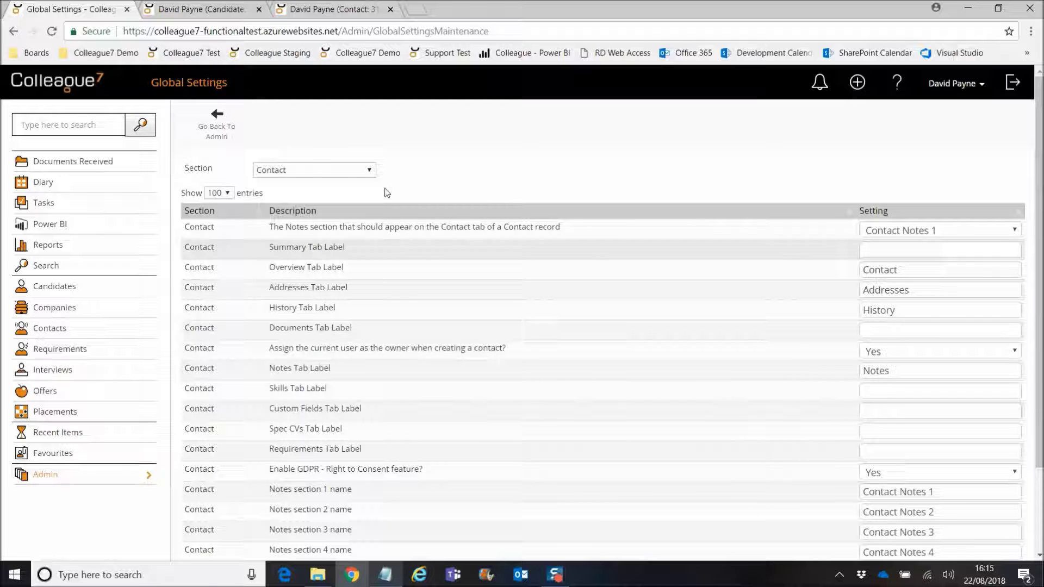
{"action": "left_click", "coordinate": [224, 131]}
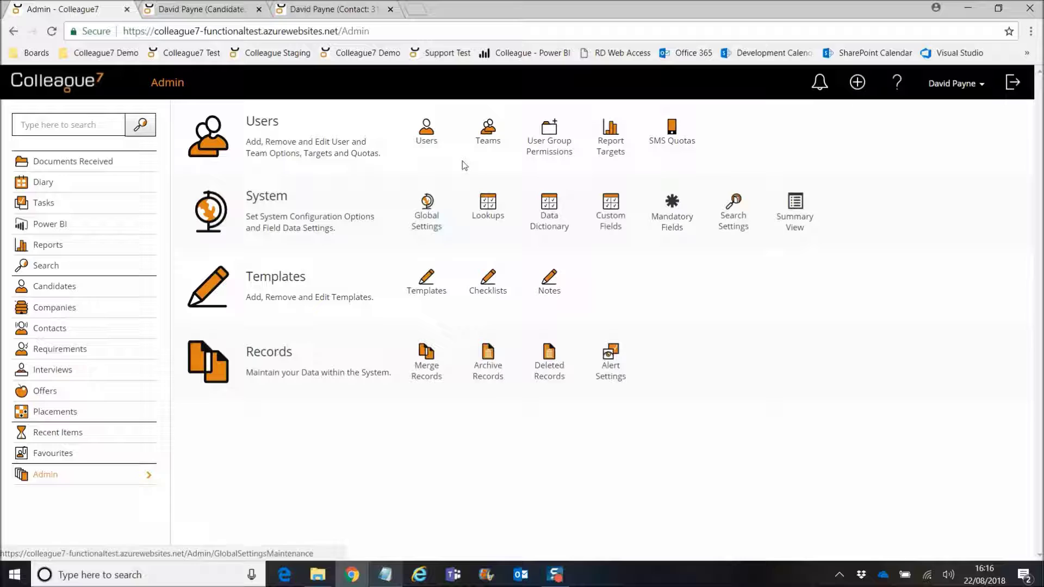
- Switch to the open candidate record, examine its ownership teams and users, and hide the ownership section
{"action": "left_click", "coordinate": [195, 16]}
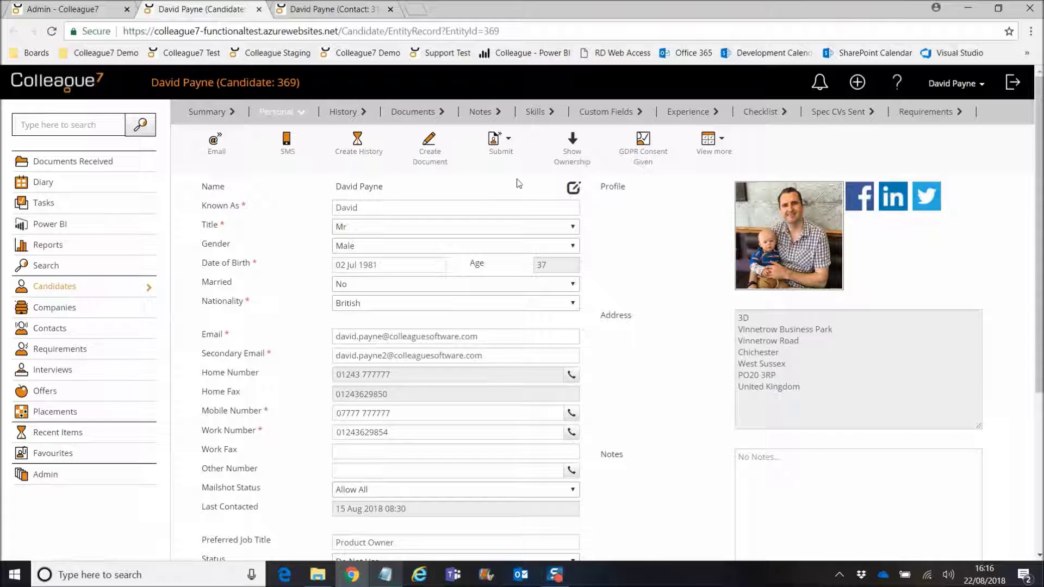
{"action": "left_click", "coordinate": [575, 163]}
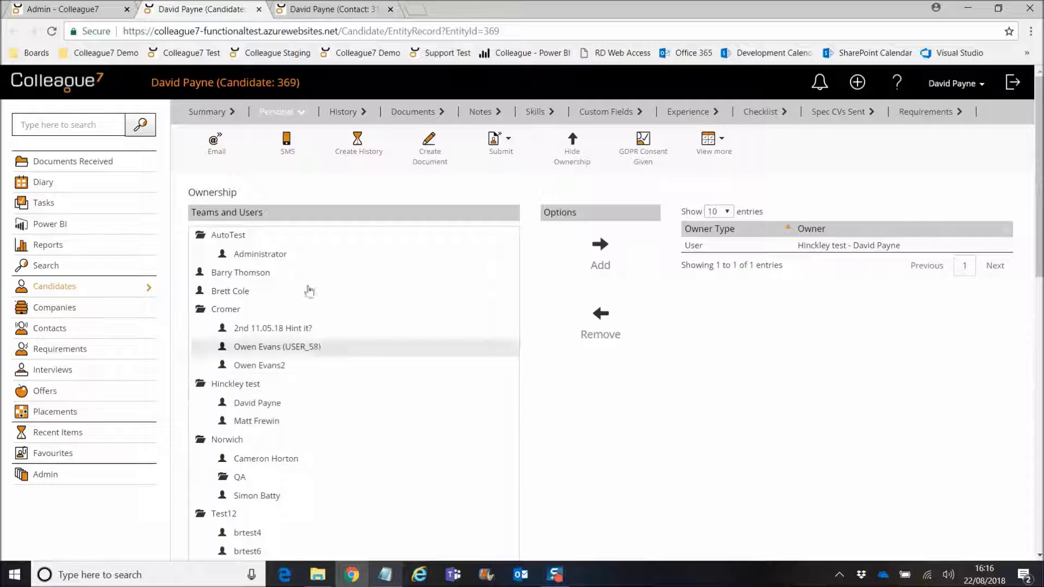
{"action": "scroll", "coordinate": [305, 291], "scroll_direction": "down", "scroll_amount": 3}
{"action": "scroll", "coordinate": [326, 315], "scroll_direction": "up", "scroll_amount": 3}
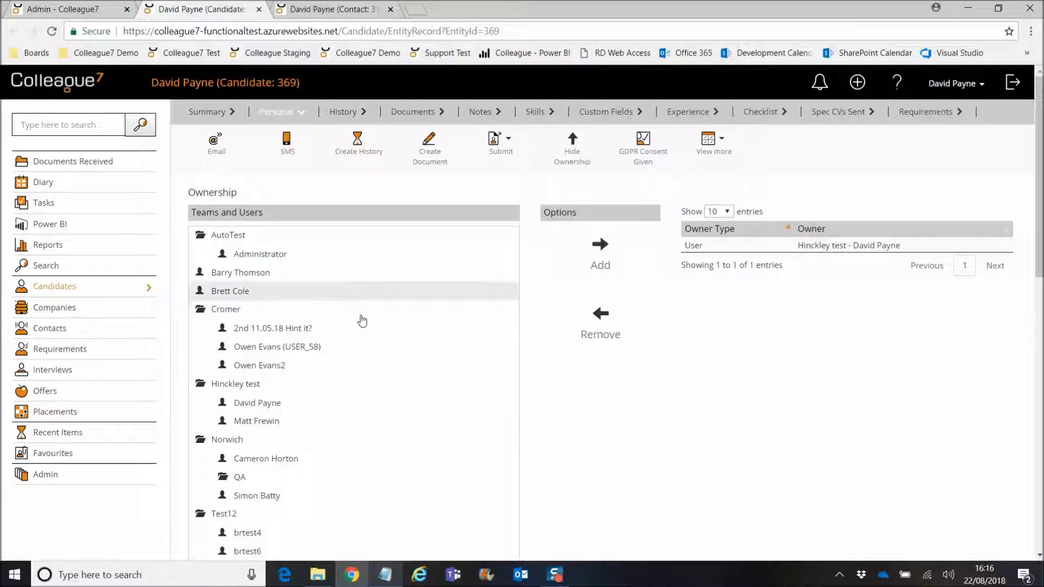
{"action": "left_click", "coordinate": [573, 145]}
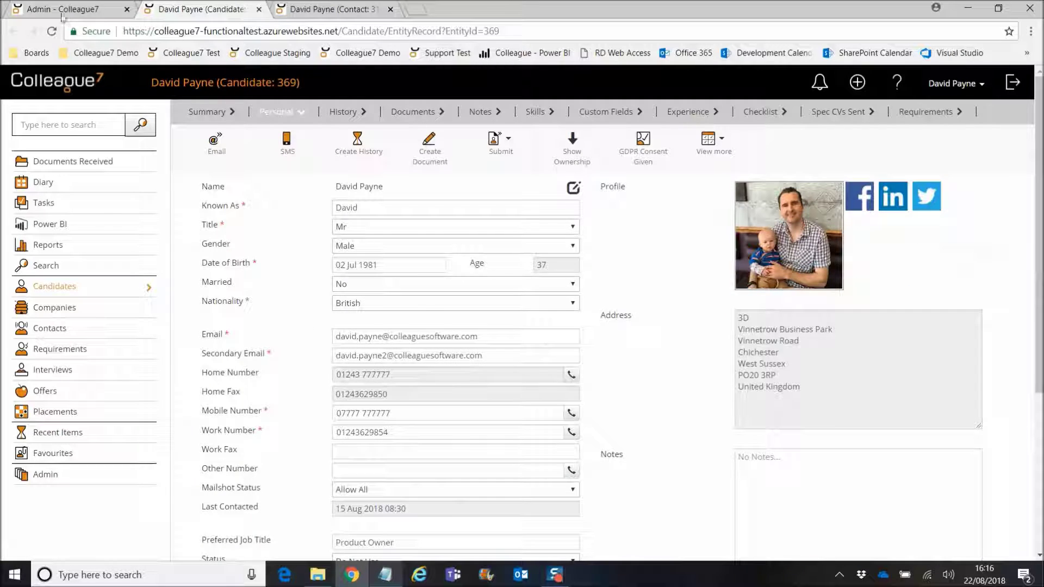
- View the Teams setup in the administration area and return to the Admin overview
{"action": "left_click", "coordinate": [62, 12]}
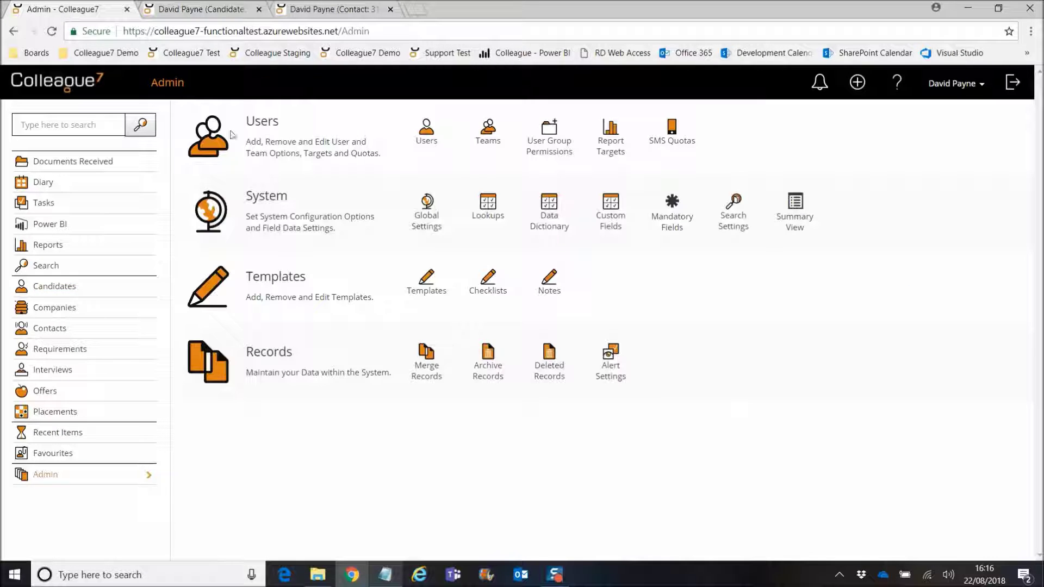
{"action": "left_click", "coordinate": [489, 134]}
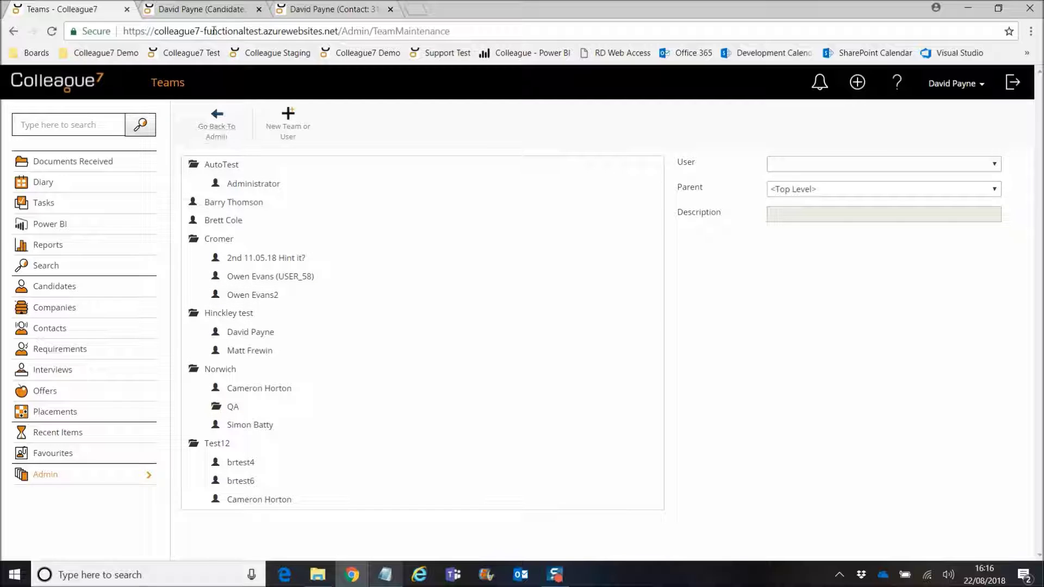
{"action": "left_click", "coordinate": [215, 130]}
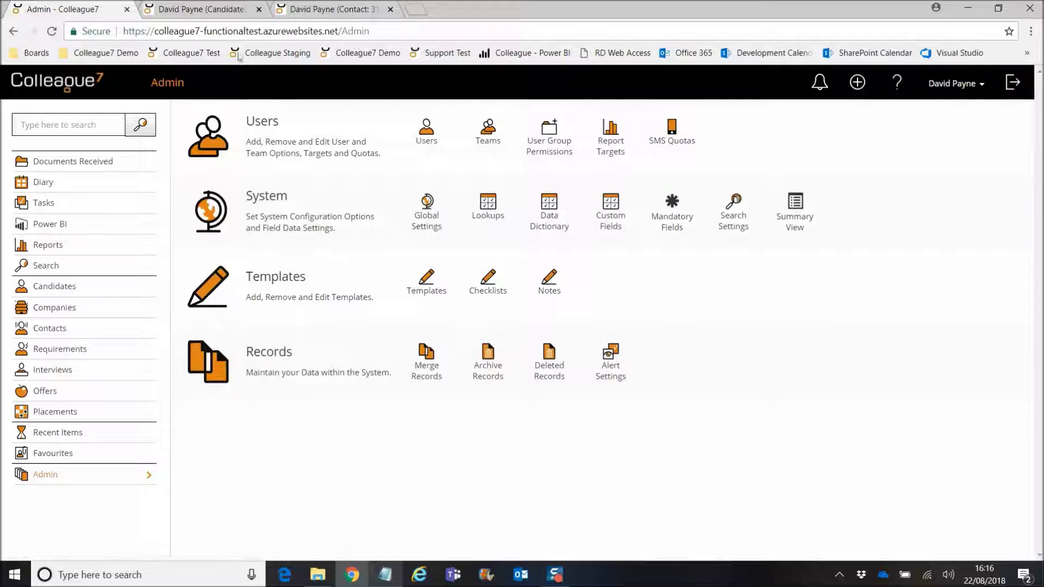
- Show the candidate record's ownership section again, hide it, and switch back to the Admin page
{"action": "left_click", "coordinate": [201, 10]}
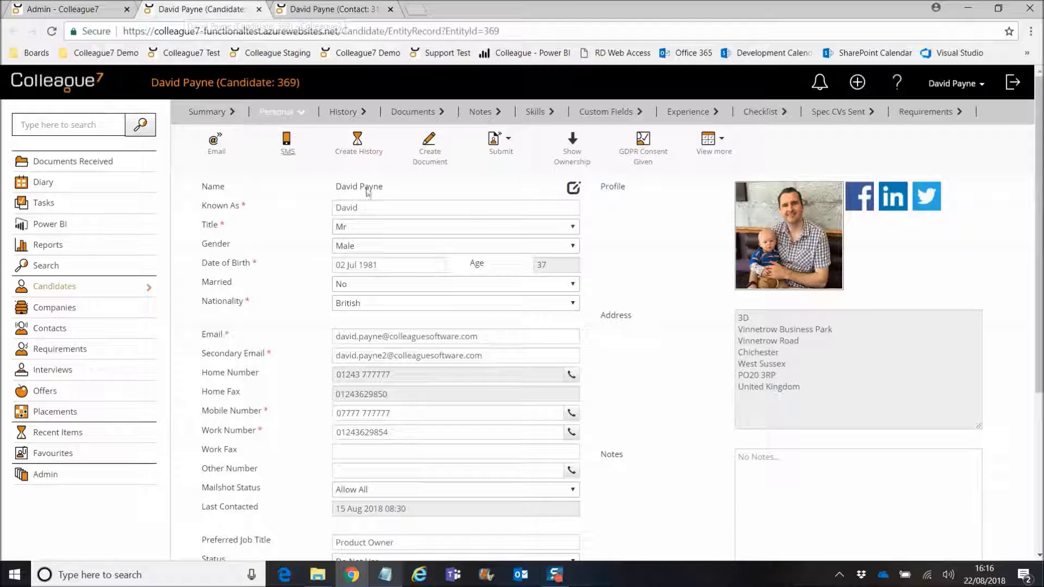
{"action": "left_click", "coordinate": [572, 144]}
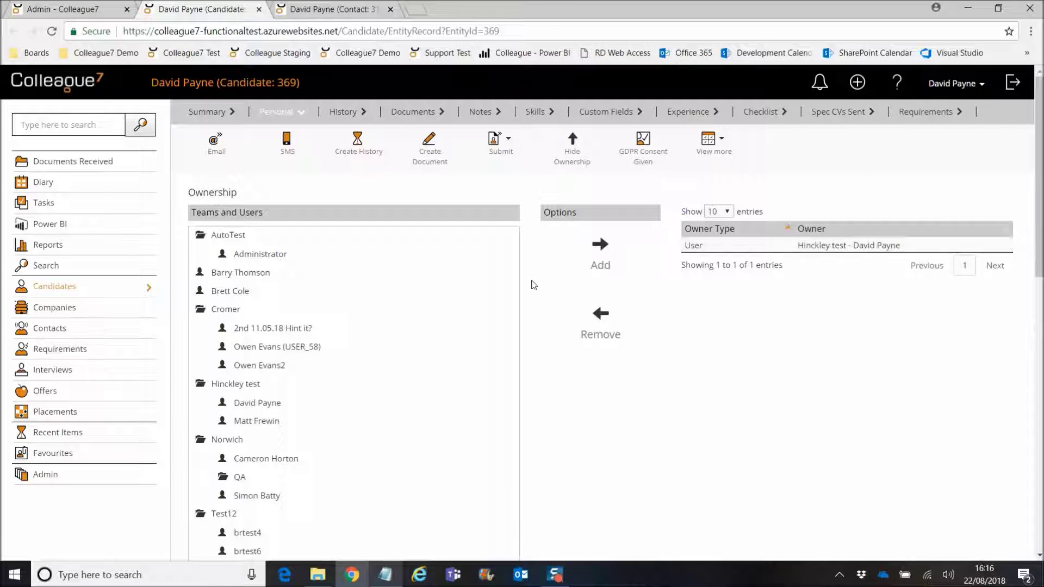
{"action": "left_click", "coordinate": [572, 156]}
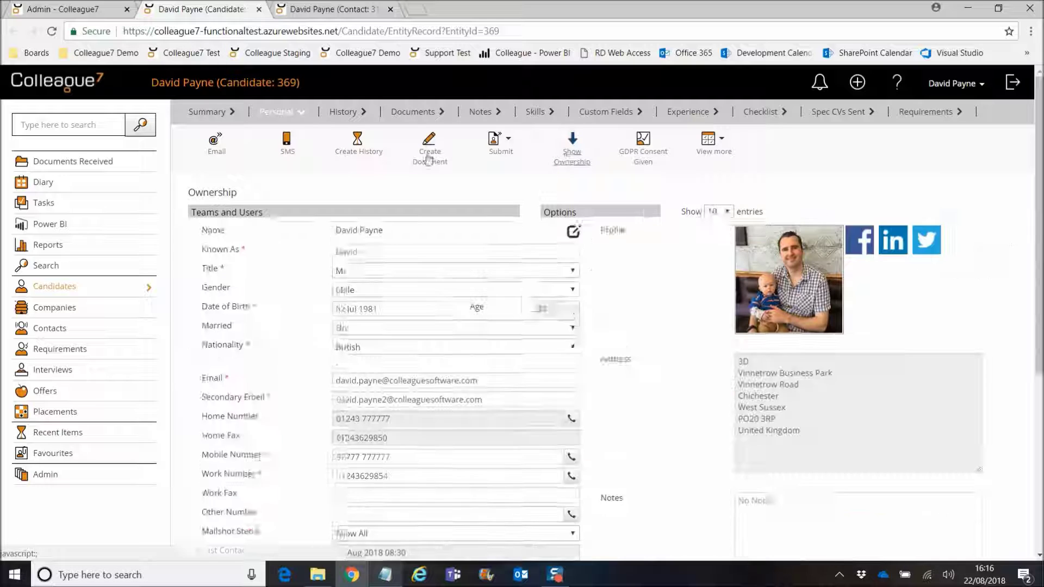
{"action": "key", "text": "ctrl+Page_Up"}
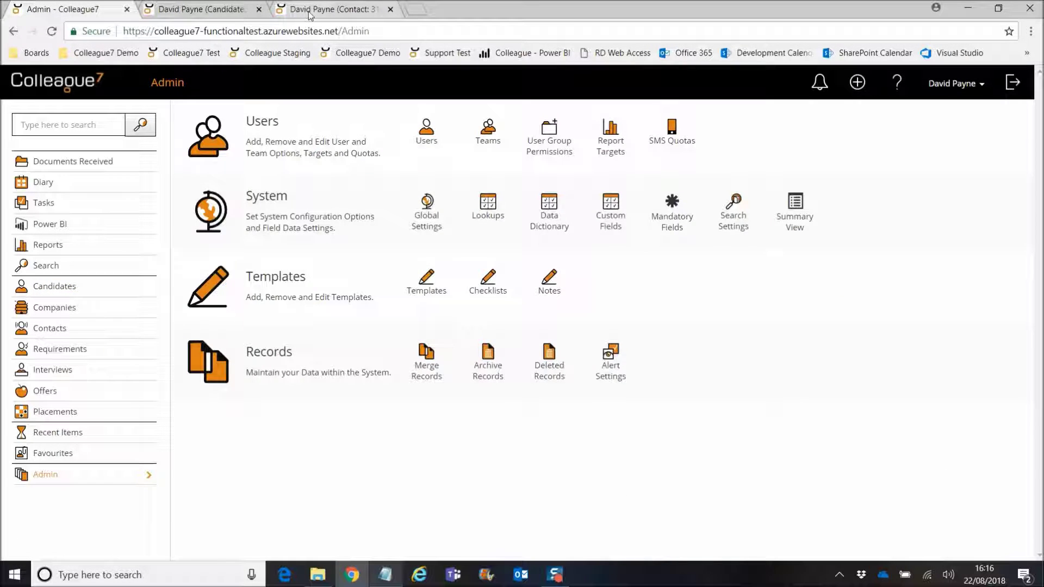
- Examine the Mark As Leaver form on the open contact record, accepting the move to another company, and cancel it
{"action": "left_click", "coordinate": [326, 9]}
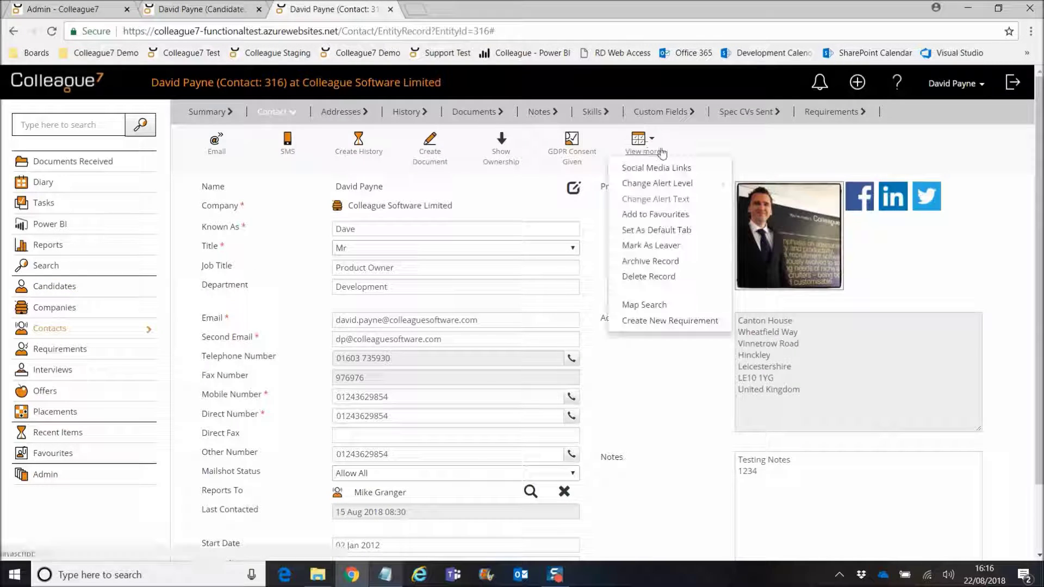
{"action": "mouse_move", "coordinate": [643, 151]}
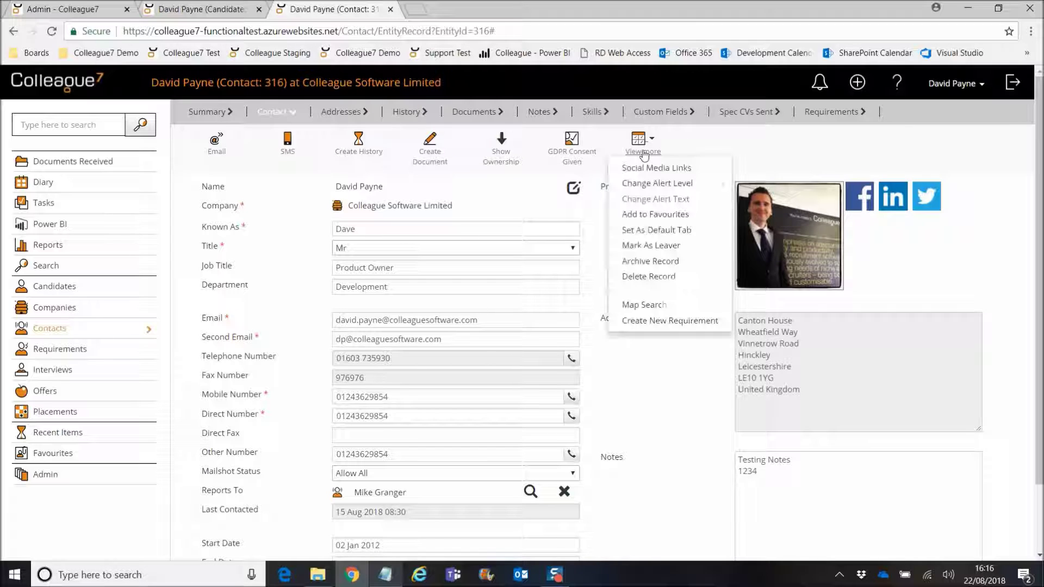
{"action": "left_click", "coordinate": [669, 247]}
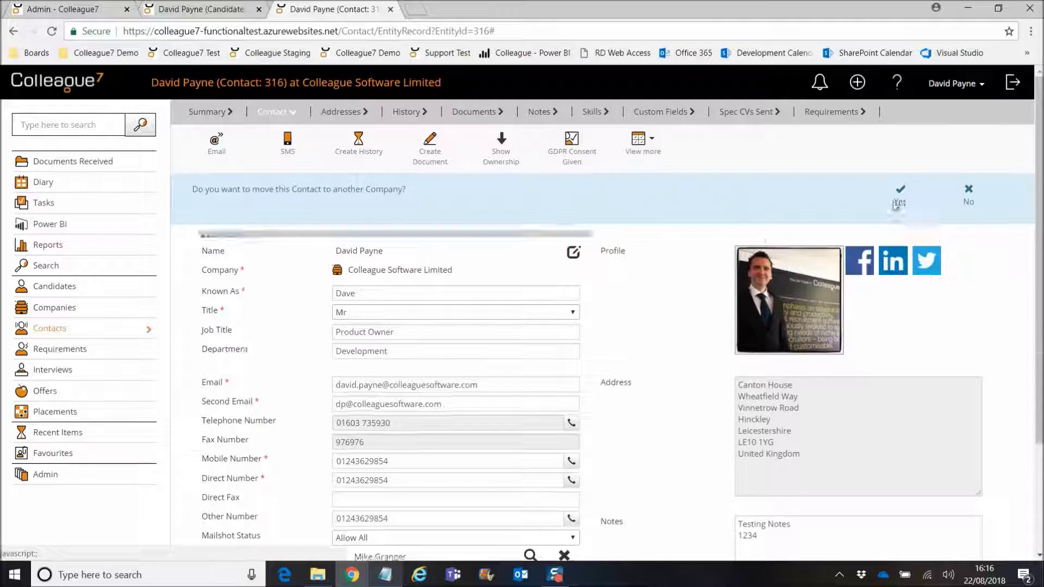
{"action": "left_click", "coordinate": [898, 203]}
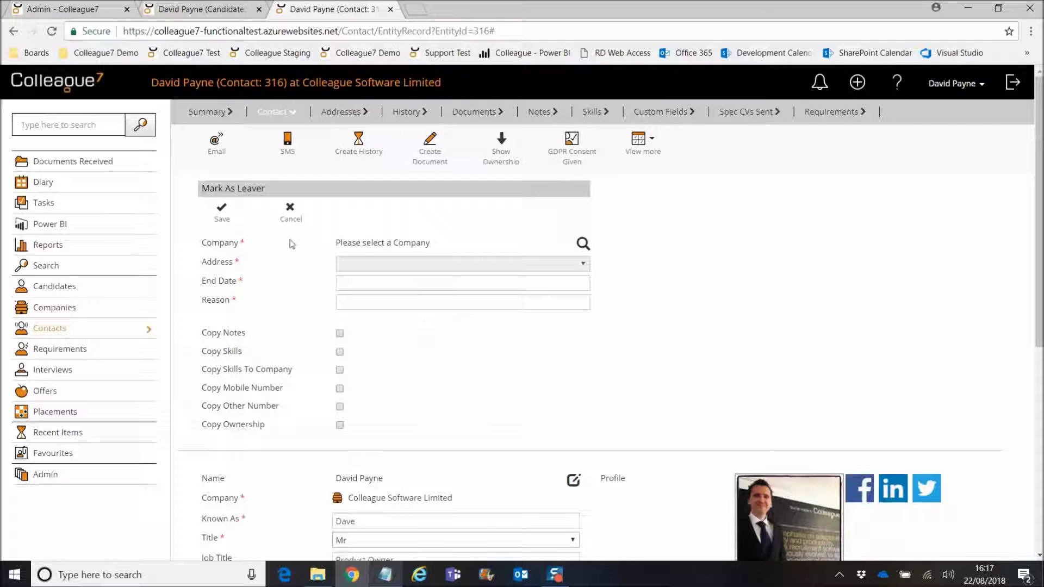
{"action": "left_click", "coordinate": [290, 215]}
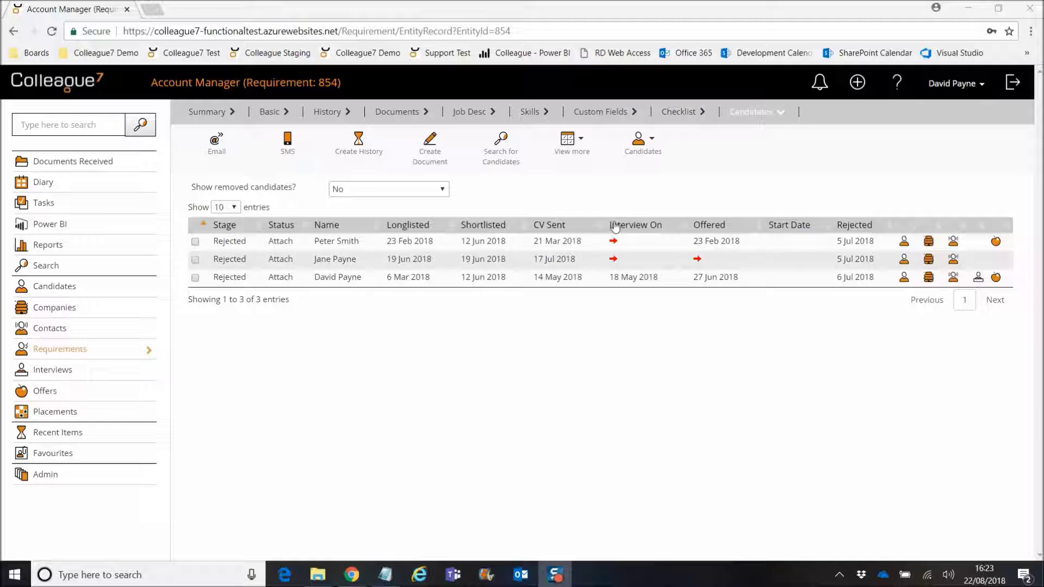
- Look up a candidate by Candidate Id and add the matching record to the Account Manager requirement's longlist
{"action": "left_click", "coordinate": [641, 142]}
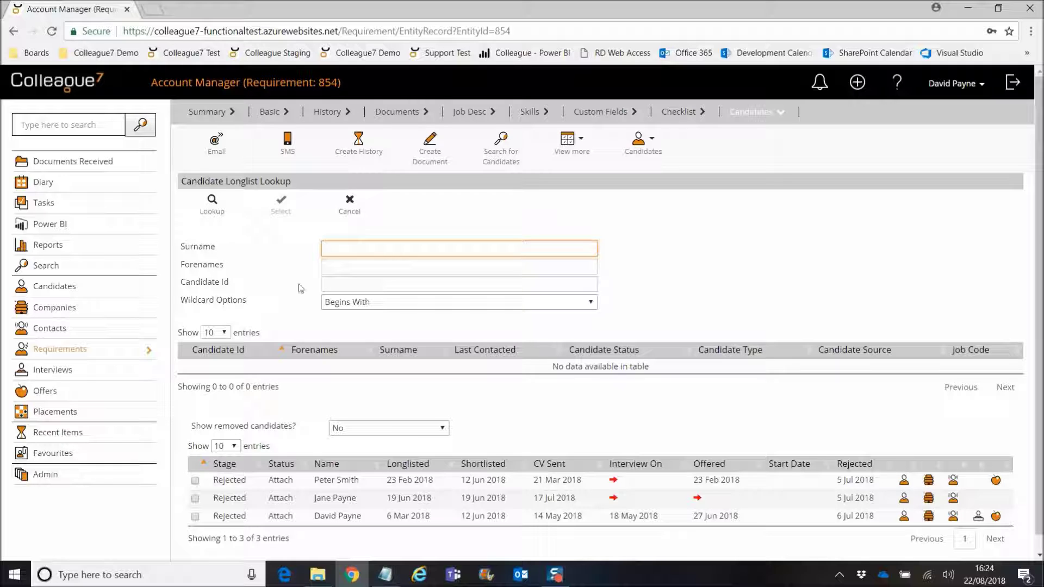
{"action": "left_click", "coordinate": [339, 283]}
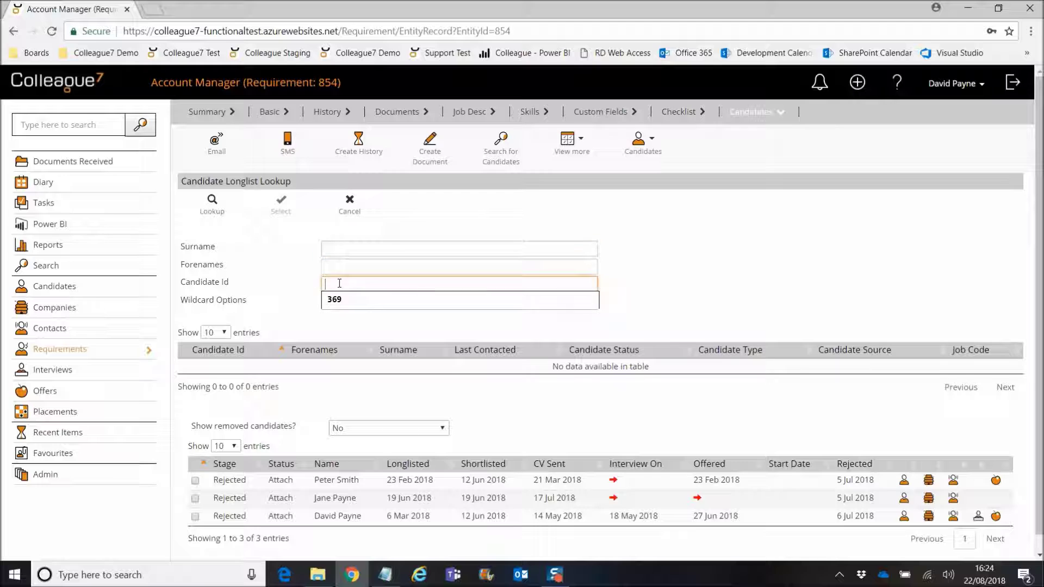
{"action": "type", "text": "367"}
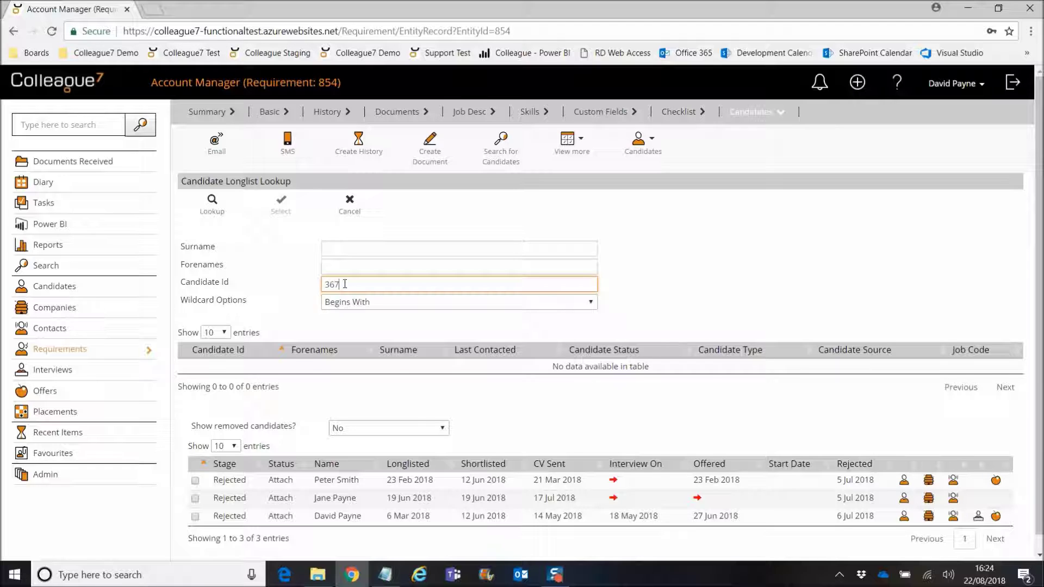
{"action": "left_click", "coordinate": [341, 366]}
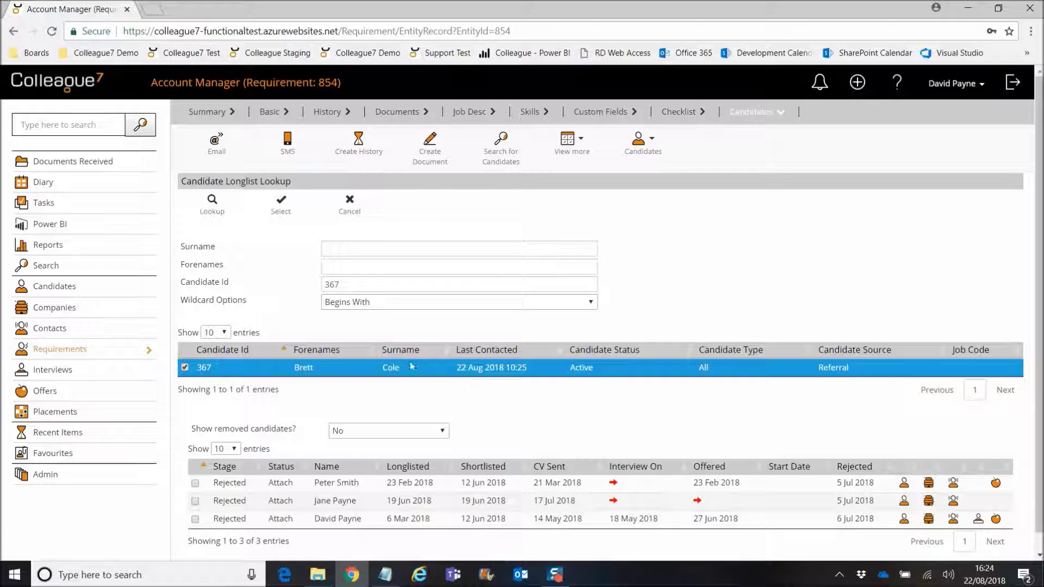
{"action": "left_click", "coordinate": [281, 204]}
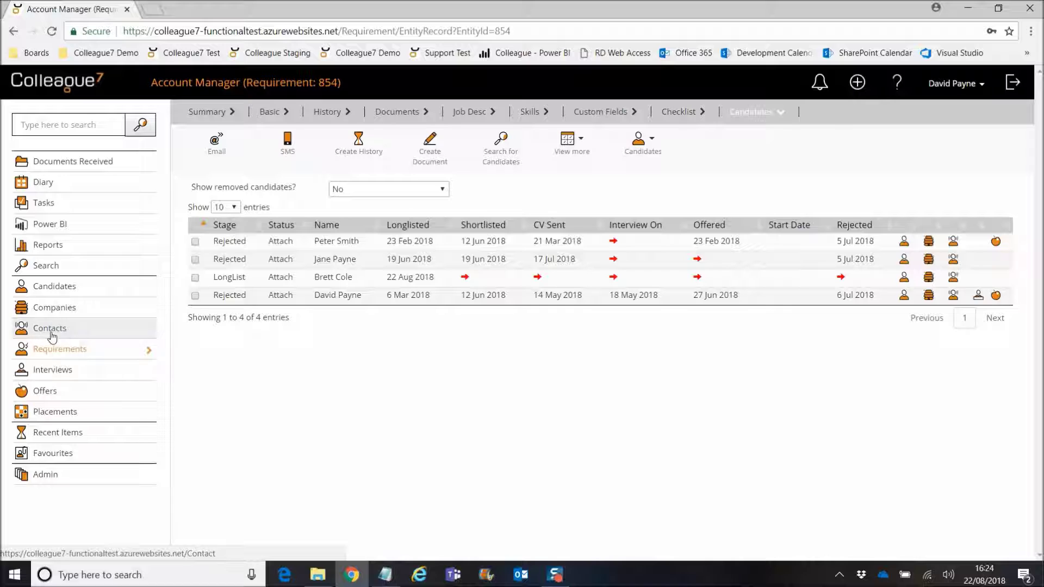
- Examine the Company Lookup and Contact Lookup forms on the Requirement Selection page, cancelling each one
{"action": "left_click", "coordinate": [59, 354]}
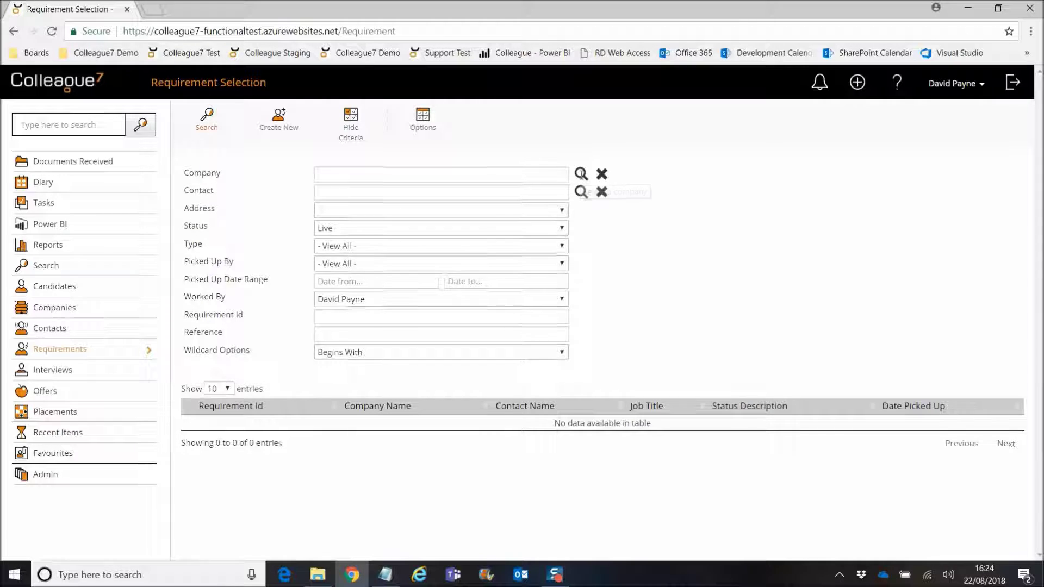
{"action": "left_click", "coordinate": [582, 173]}
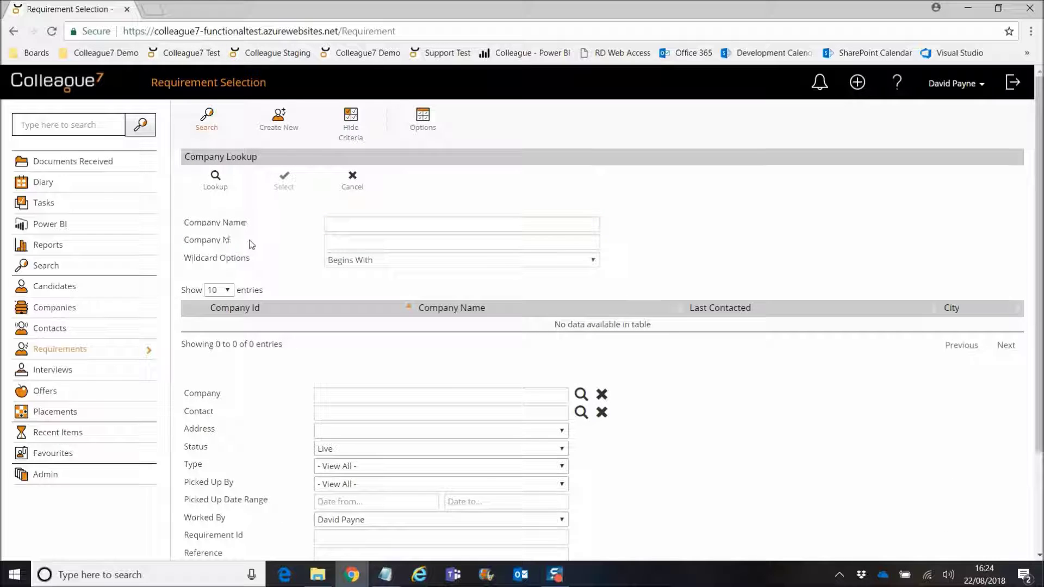
{"action": "left_click", "coordinate": [352, 179]}
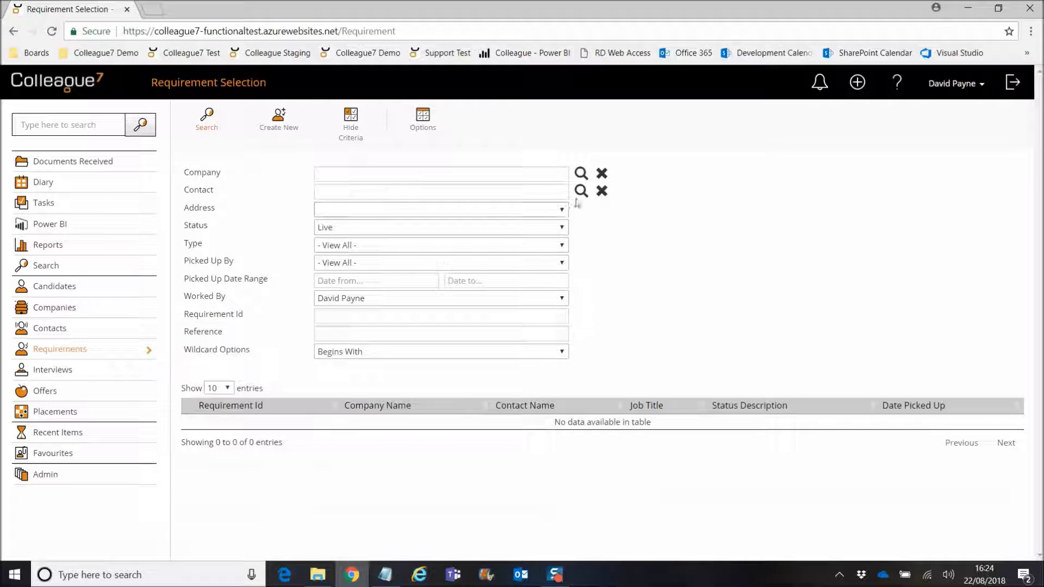
{"action": "left_click", "coordinate": [581, 191]}
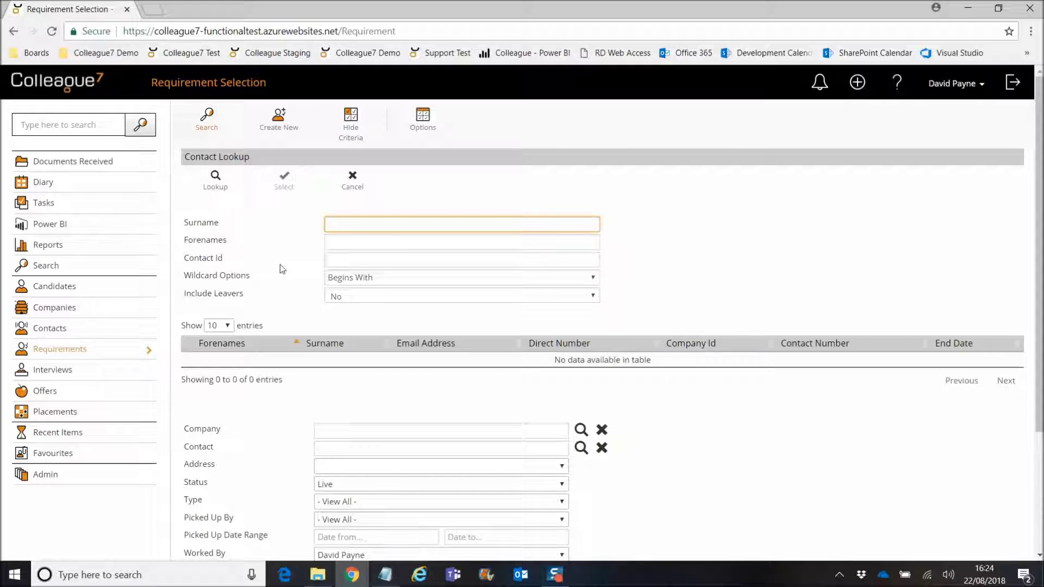
{"action": "left_click", "coordinate": [352, 180]}
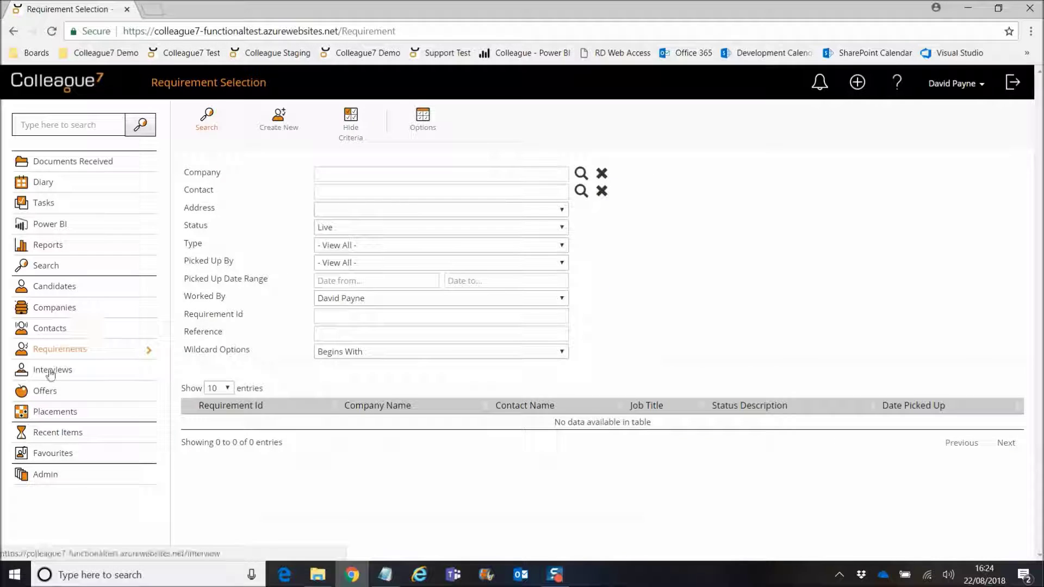
- Examine the Candidate Lookup form with its Candidate Id field on the Interview Selection page and cancel it
{"action": "left_click", "coordinate": [52, 373]}
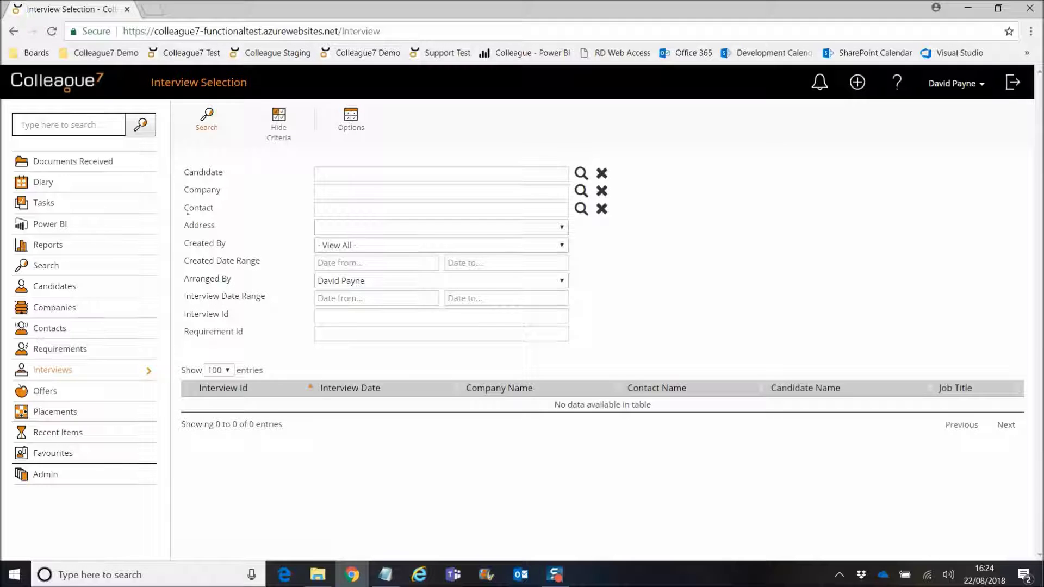
{"action": "left_click", "coordinate": [581, 173]}
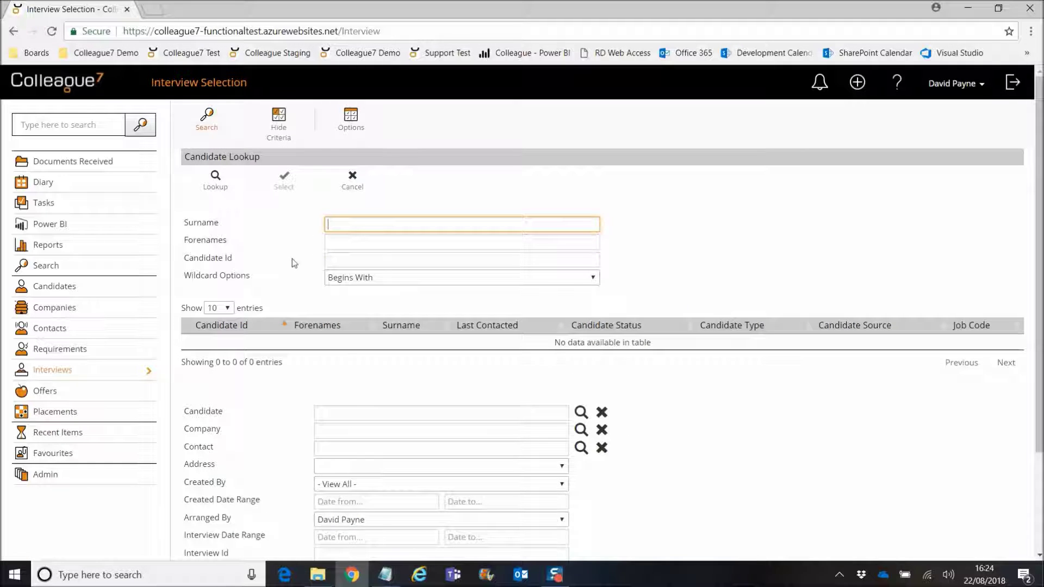
{"action": "left_click", "coordinate": [338, 260]}
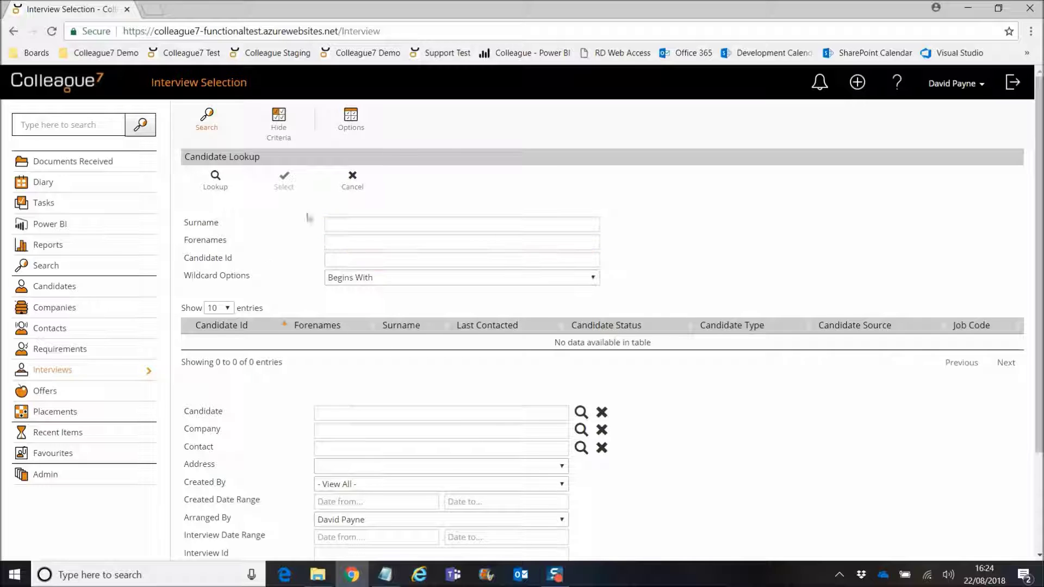
{"action": "left_click", "coordinate": [351, 182]}
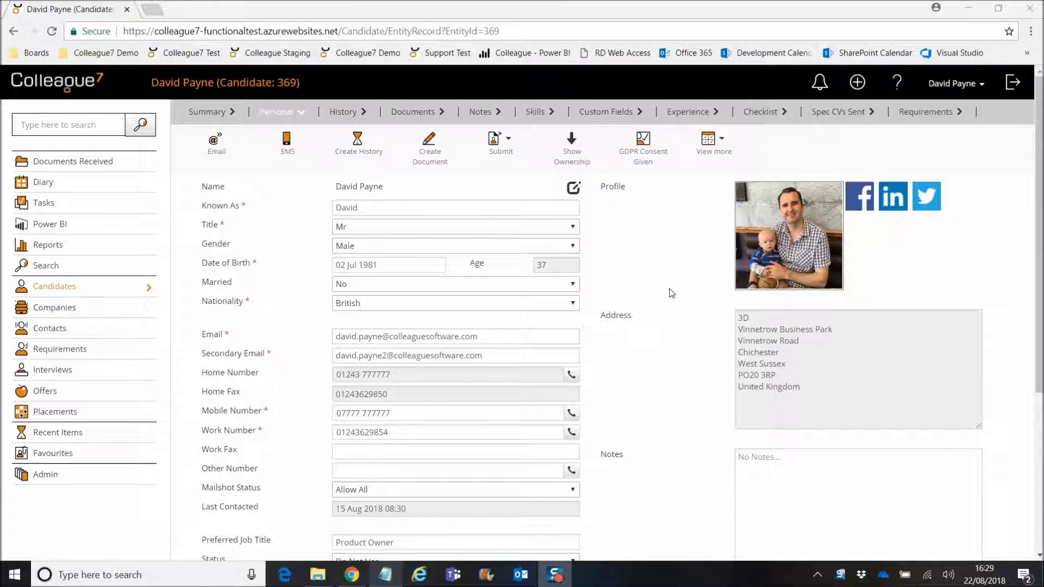
- View the candidate's Spec CVs Sent records, open the notes editor for the 21 May 2018 entry, and cancel it
{"action": "left_click", "coordinate": [845, 112]}
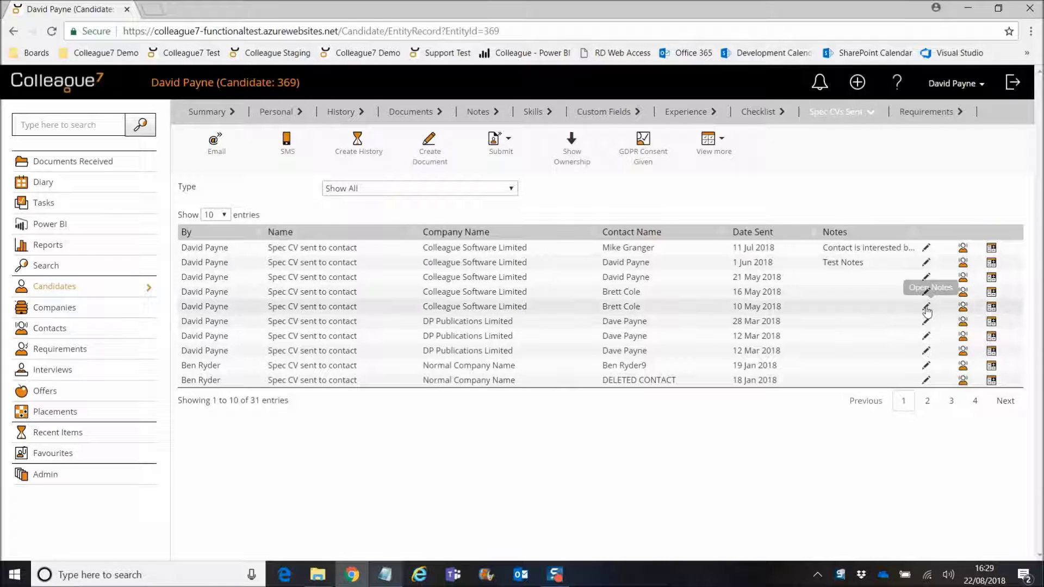
{"action": "left_click", "coordinate": [925, 277]}
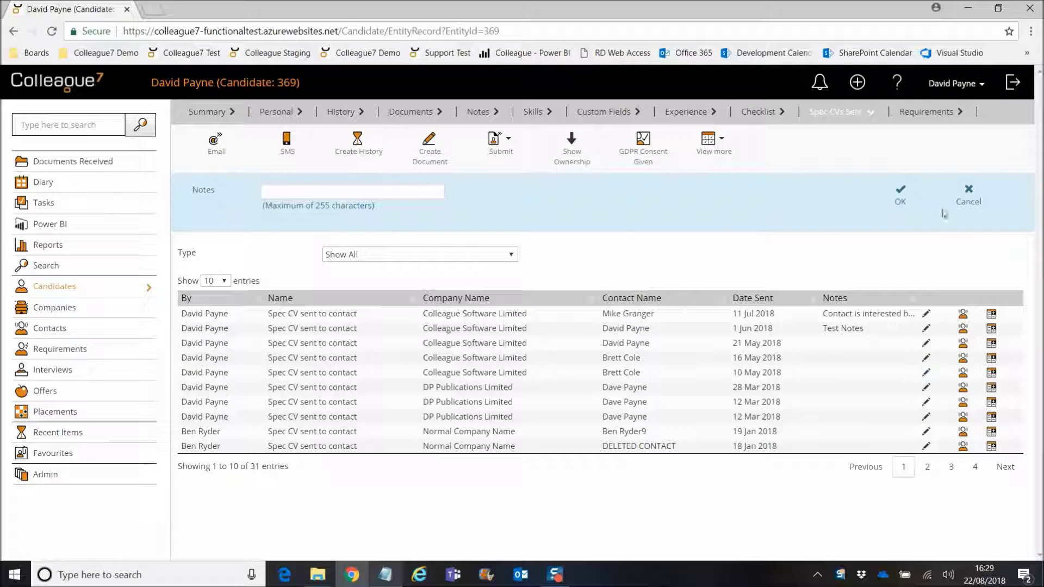
{"action": "left_click", "coordinate": [968, 197]}
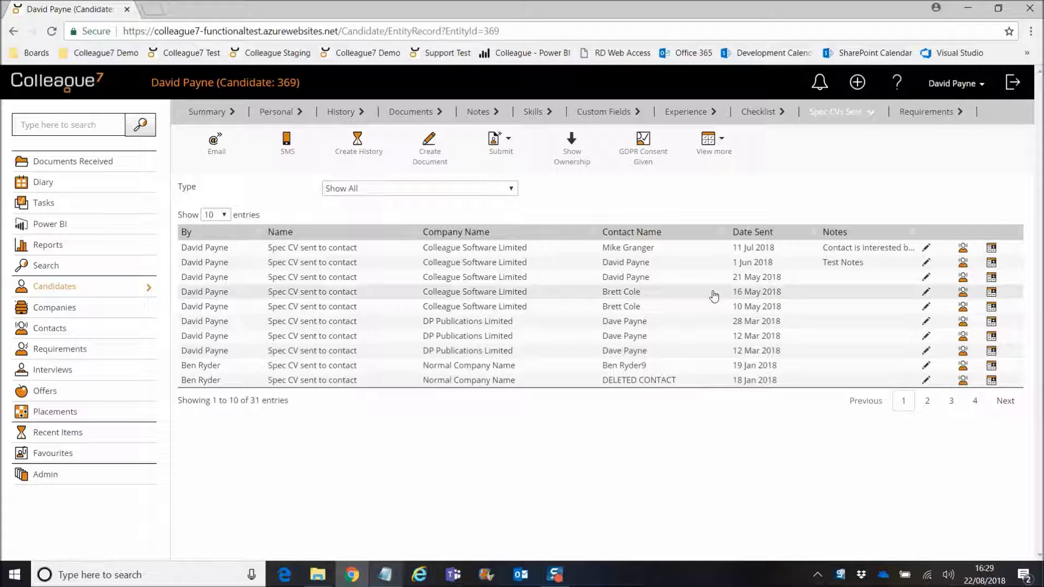